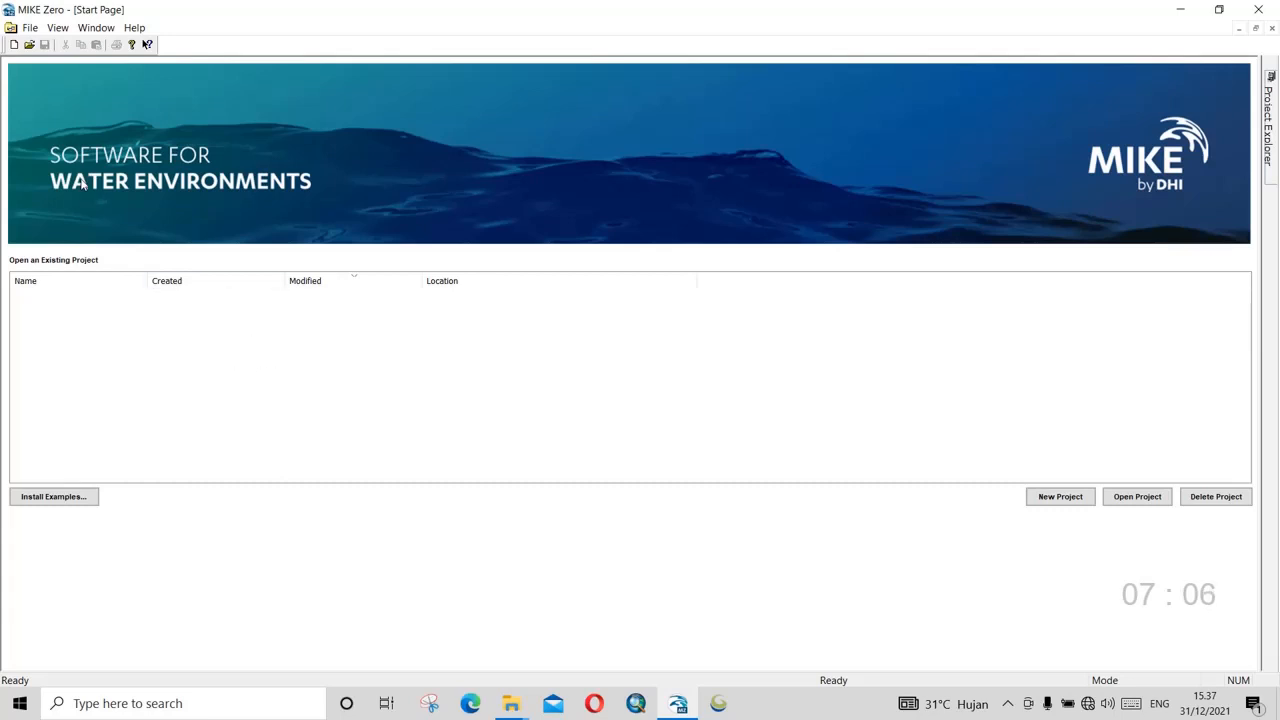
Create a new MIKE Zero Toolbox (.mzt) document
left_click(14, 45)
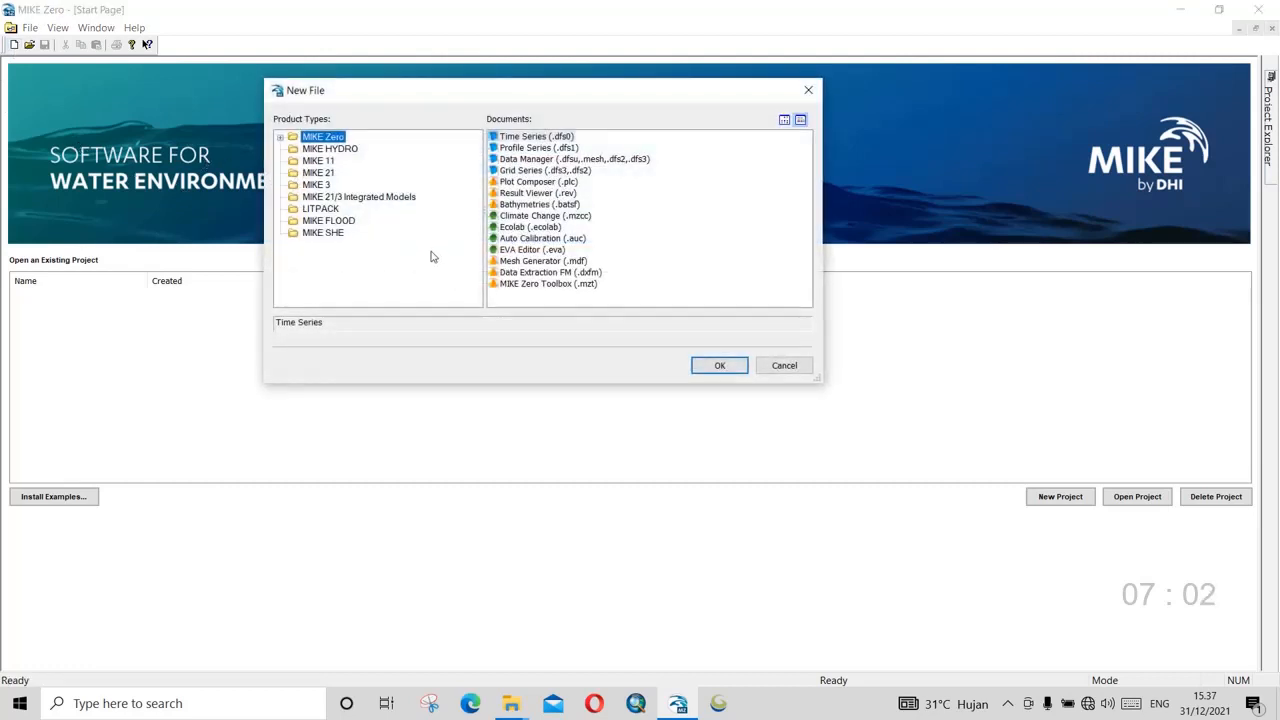
left_click(556, 285)
left_click(717, 366)
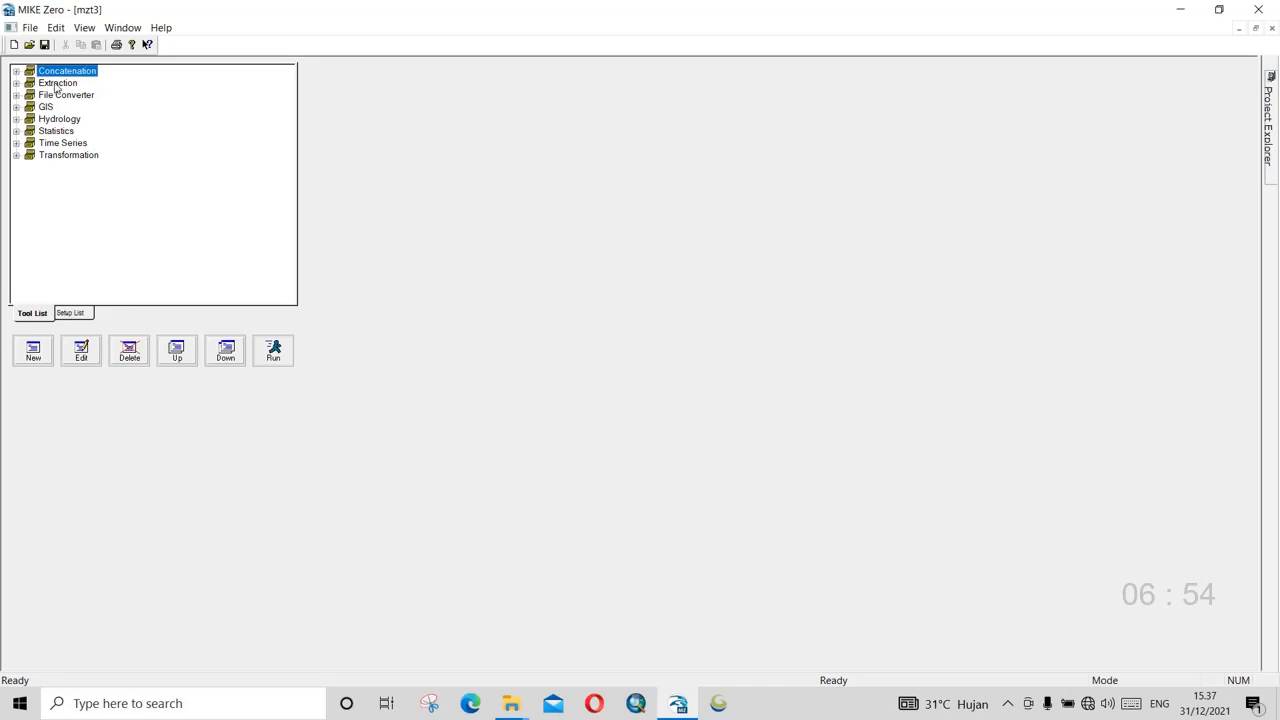
Start a Timeseries from 2D files extraction setup and name it Extrac Arus
left_click(57, 83)
left_click(16, 83)
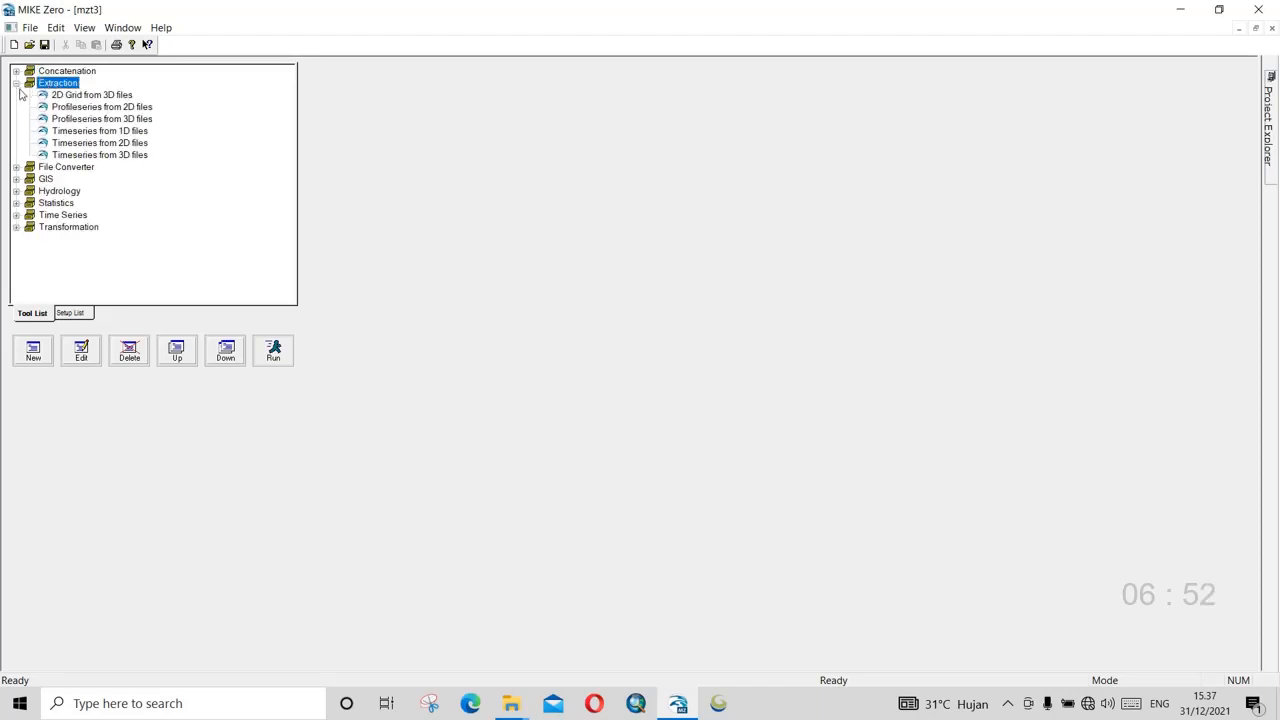
left_click(78, 145)
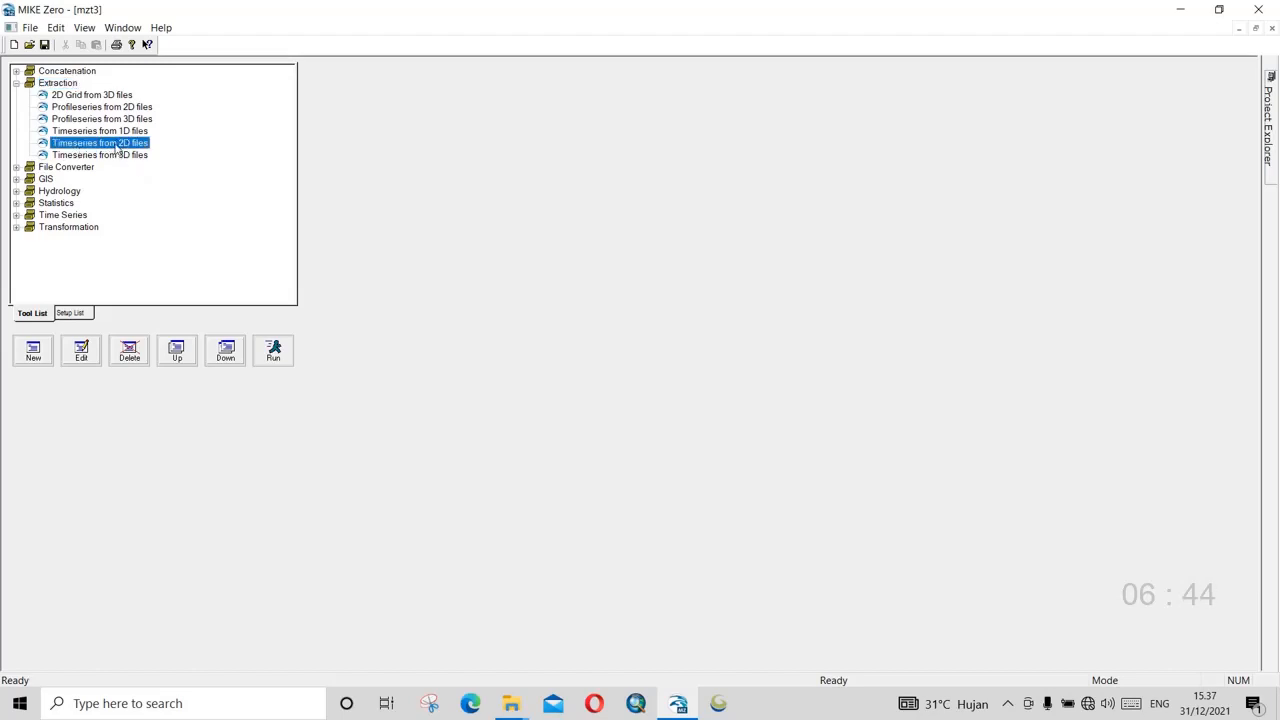
double_click(113, 148)
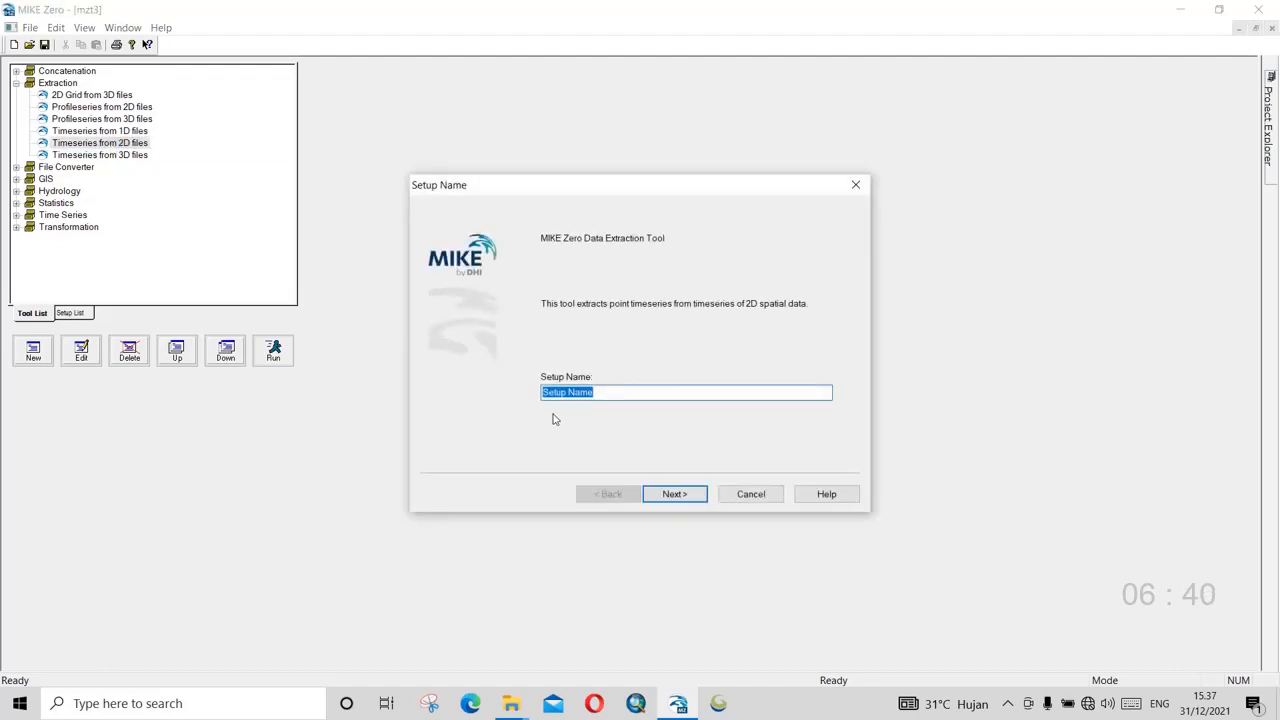
type("Extrac Arus")
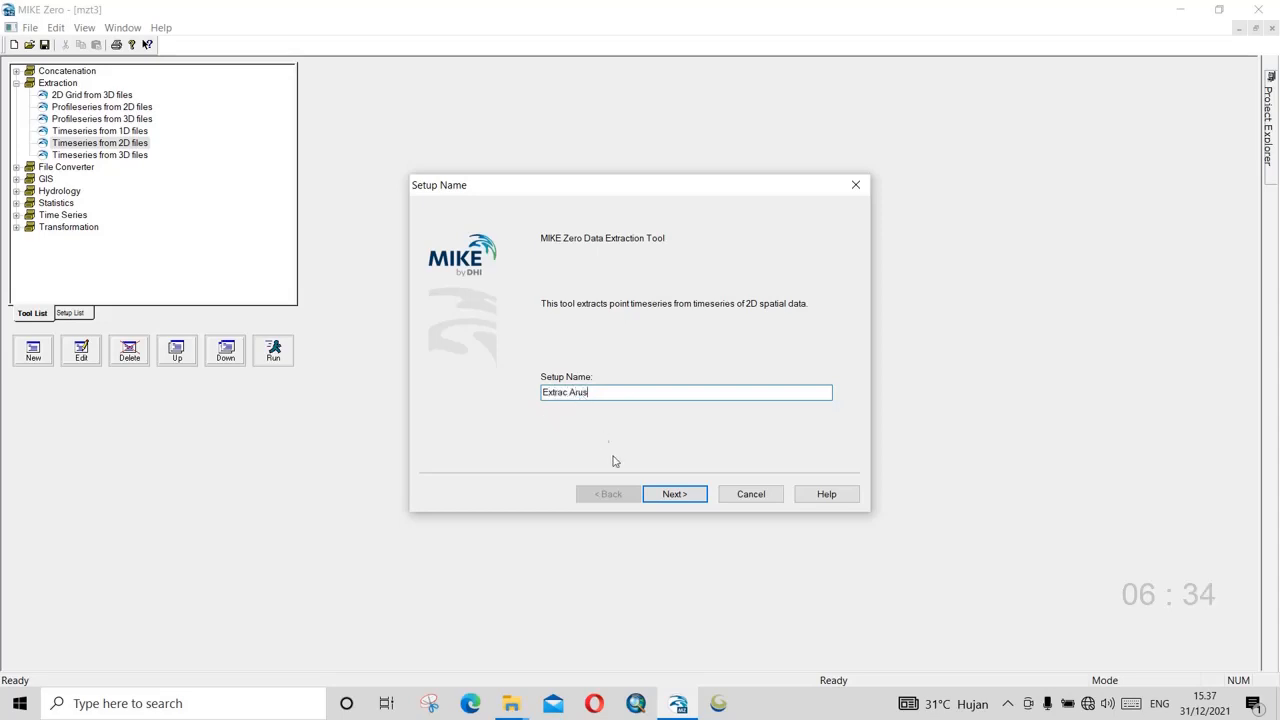
left_click(672, 493)
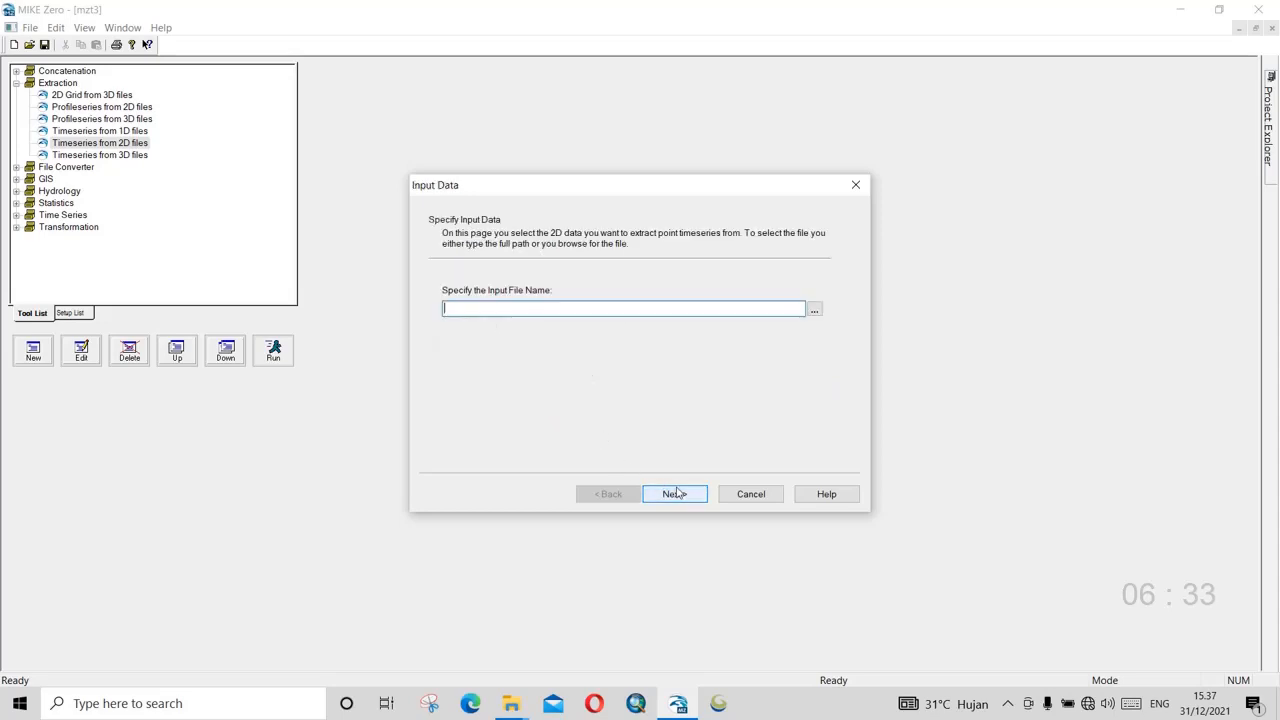
Choose Output_Latihan.dfs2 as the input file and accept the extraction period from time step 0 to 30
left_click(814, 310)
double_click(566, 254)
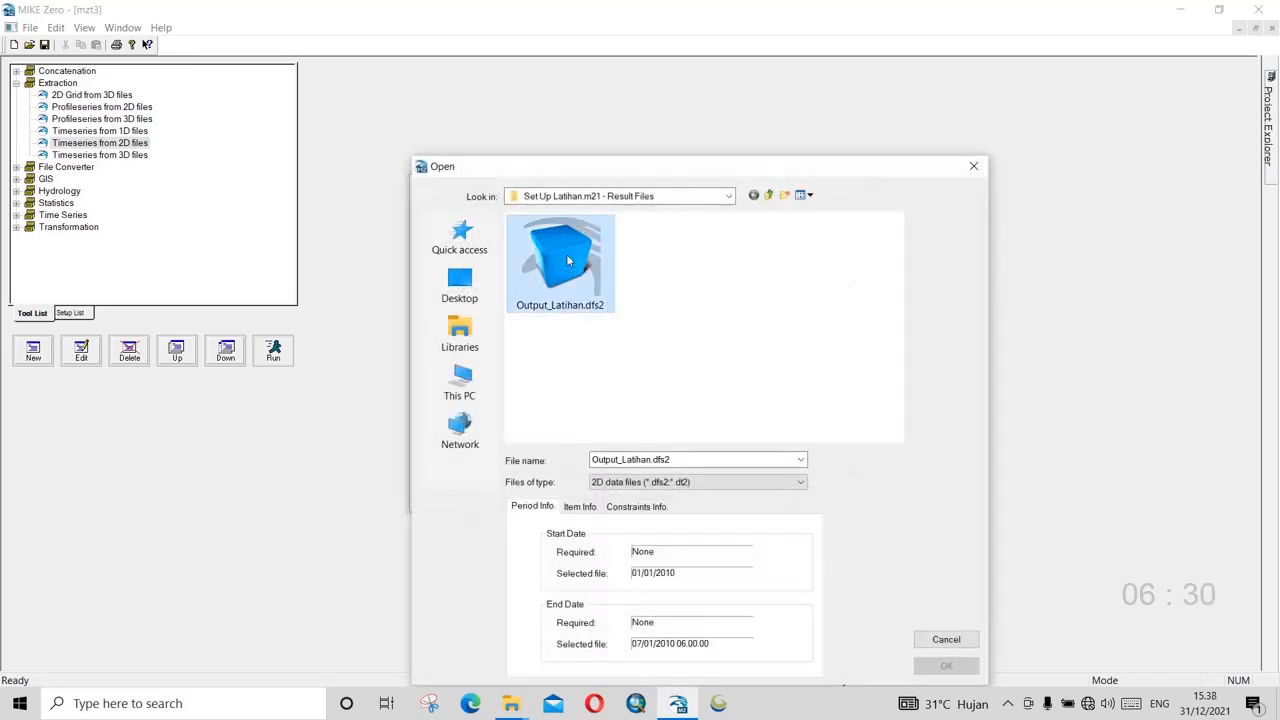
left_click(675, 494)
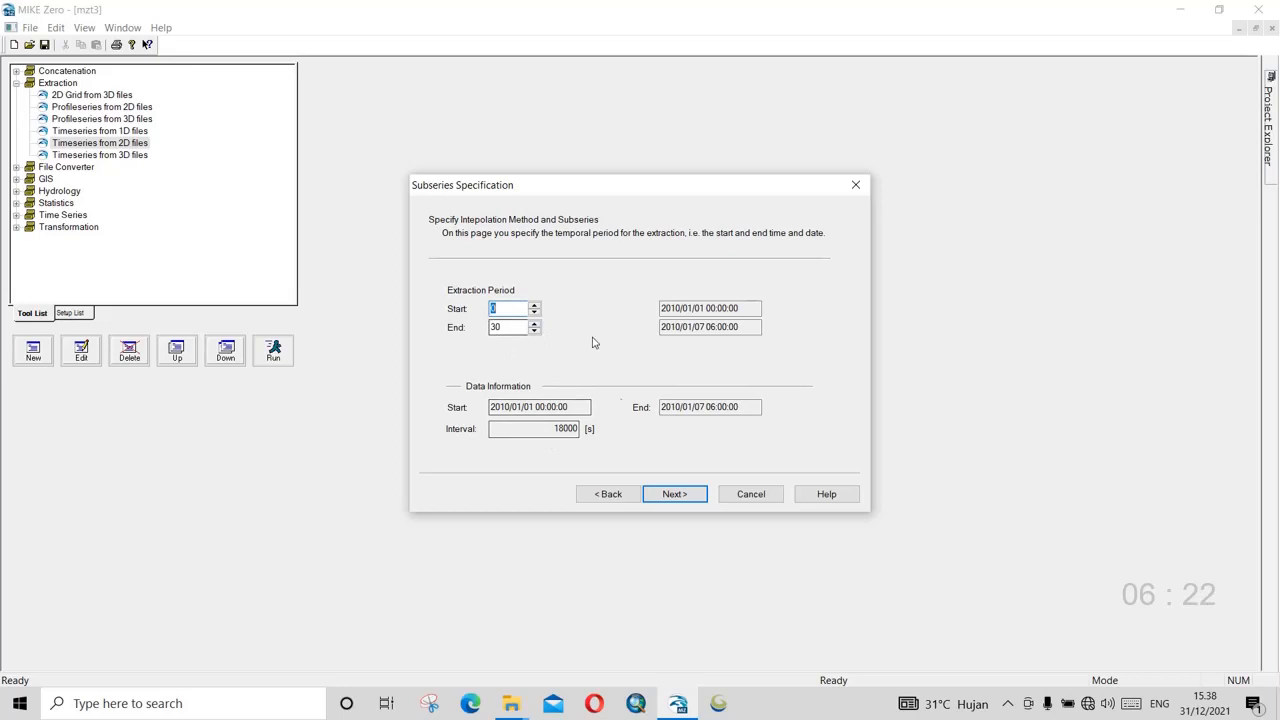
left_click(675, 497)
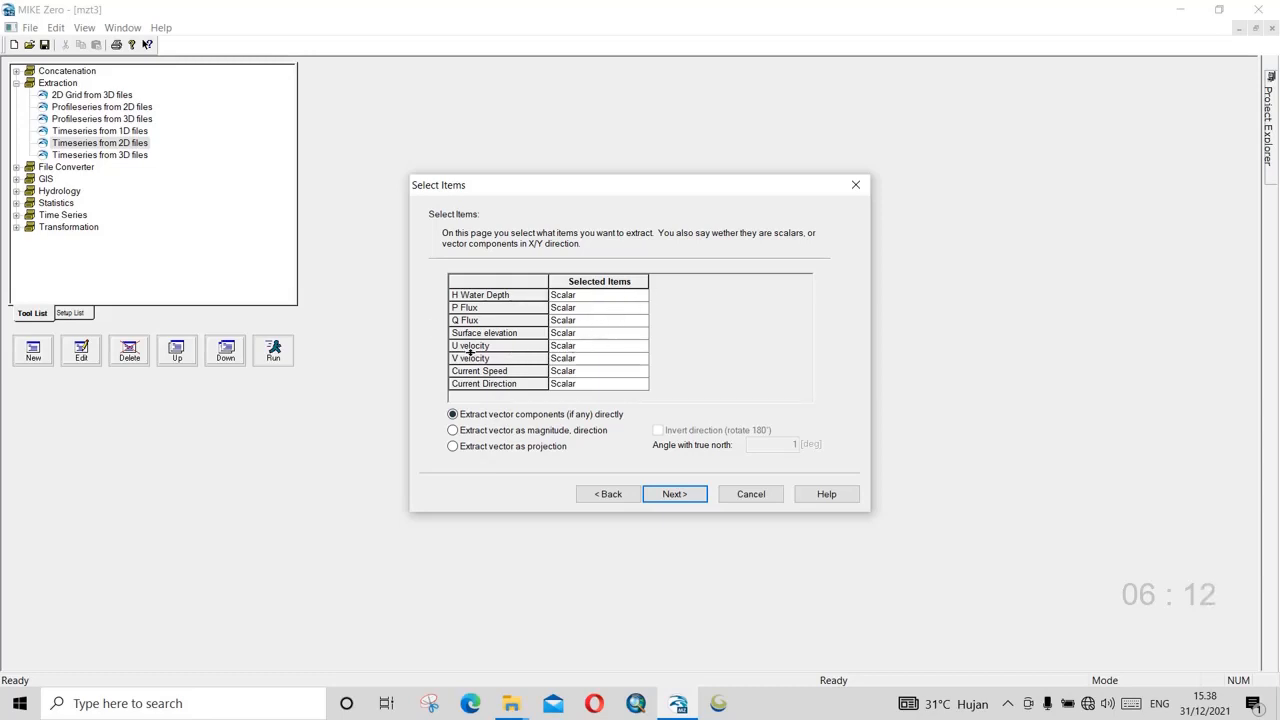
Set U velocity to VectorX and V velocity to VectorY, and extract vectors as magnitude and direction
left_click(641, 346)
left_click(589, 383)
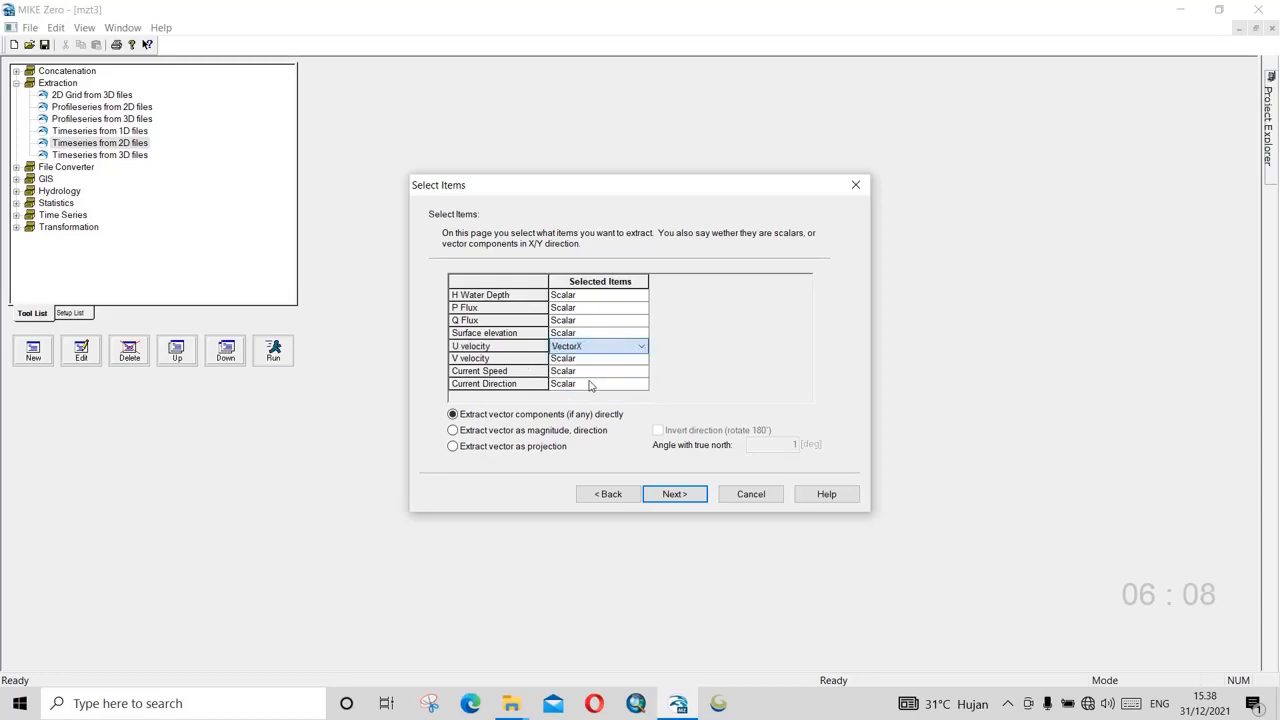
left_click(645, 360)
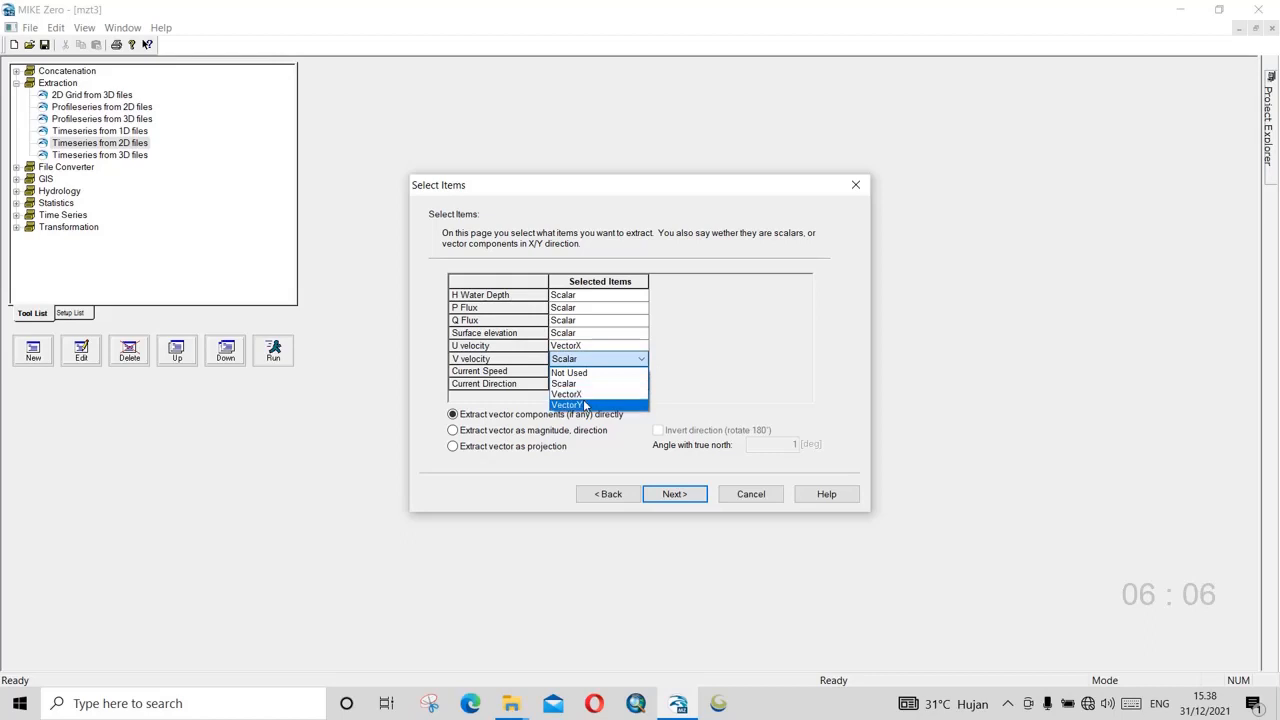
left_click(586, 404)
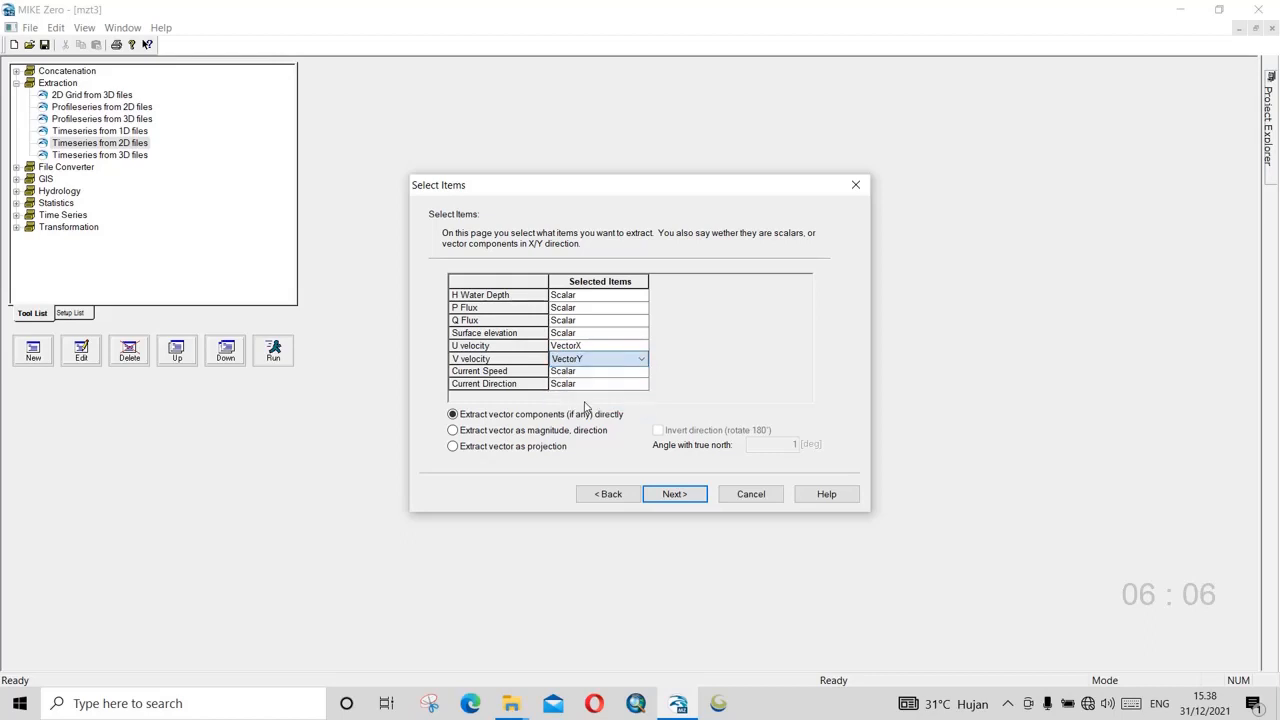
left_click(453, 430)
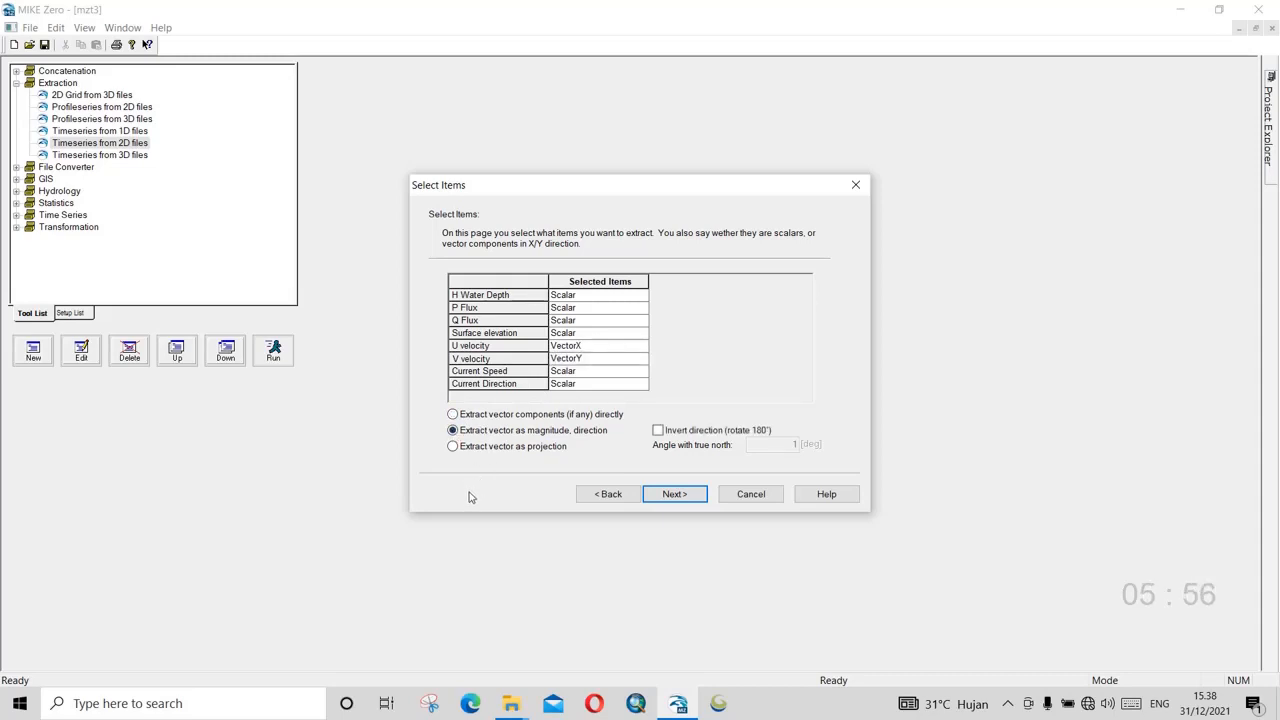
left_click(675, 496)
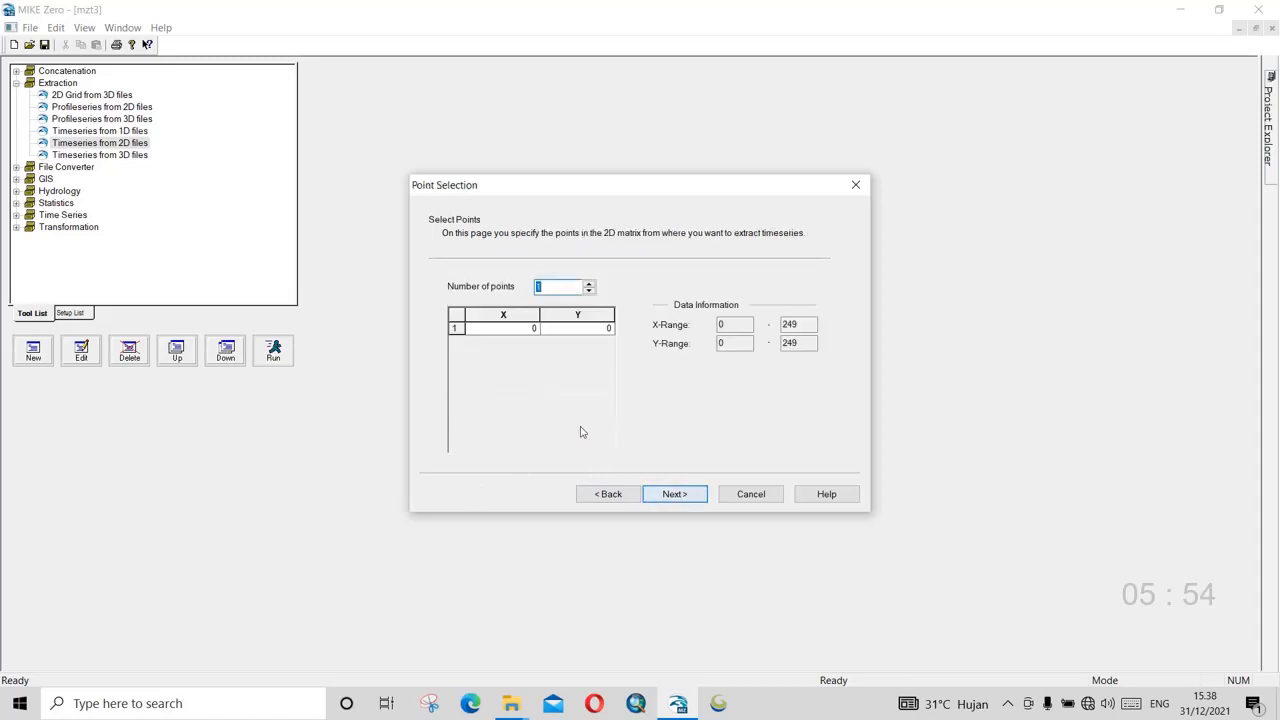
left_click(590, 285)
left_click(590, 285)
left_click(590, 285)
left_click(590, 285)
left_click(590, 285)
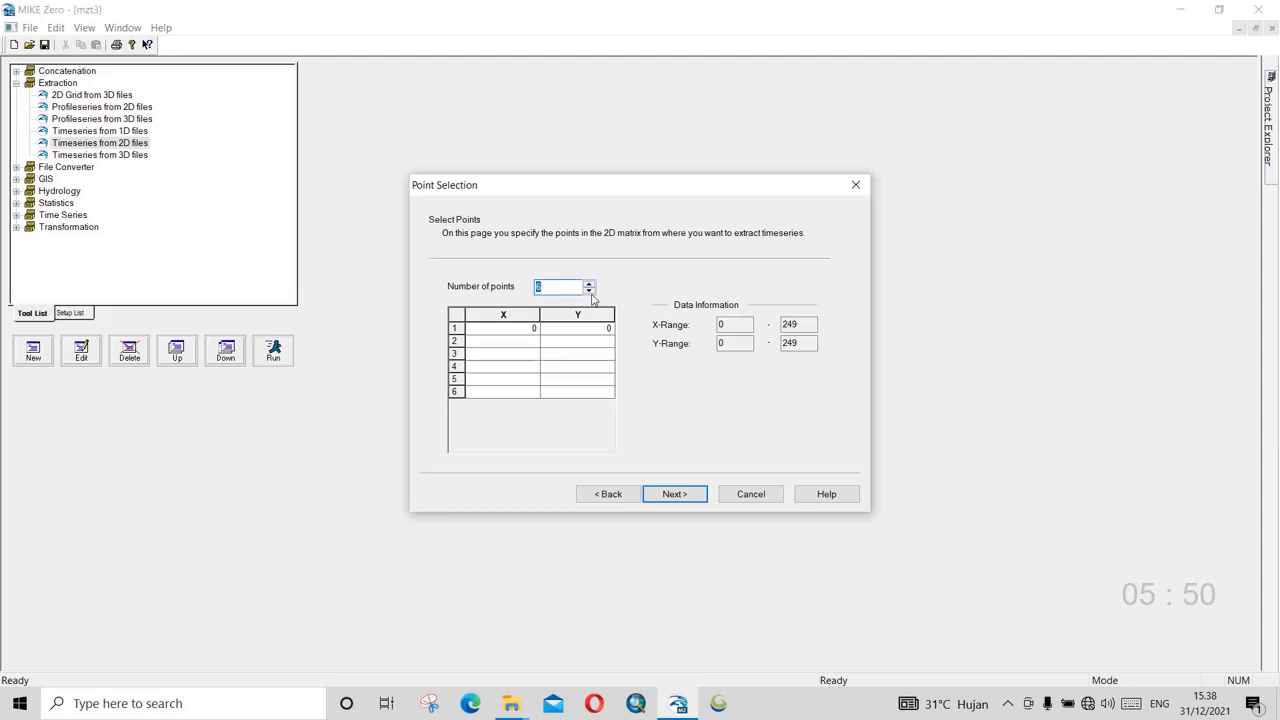
left_click(590, 292)
left_click(590, 292)
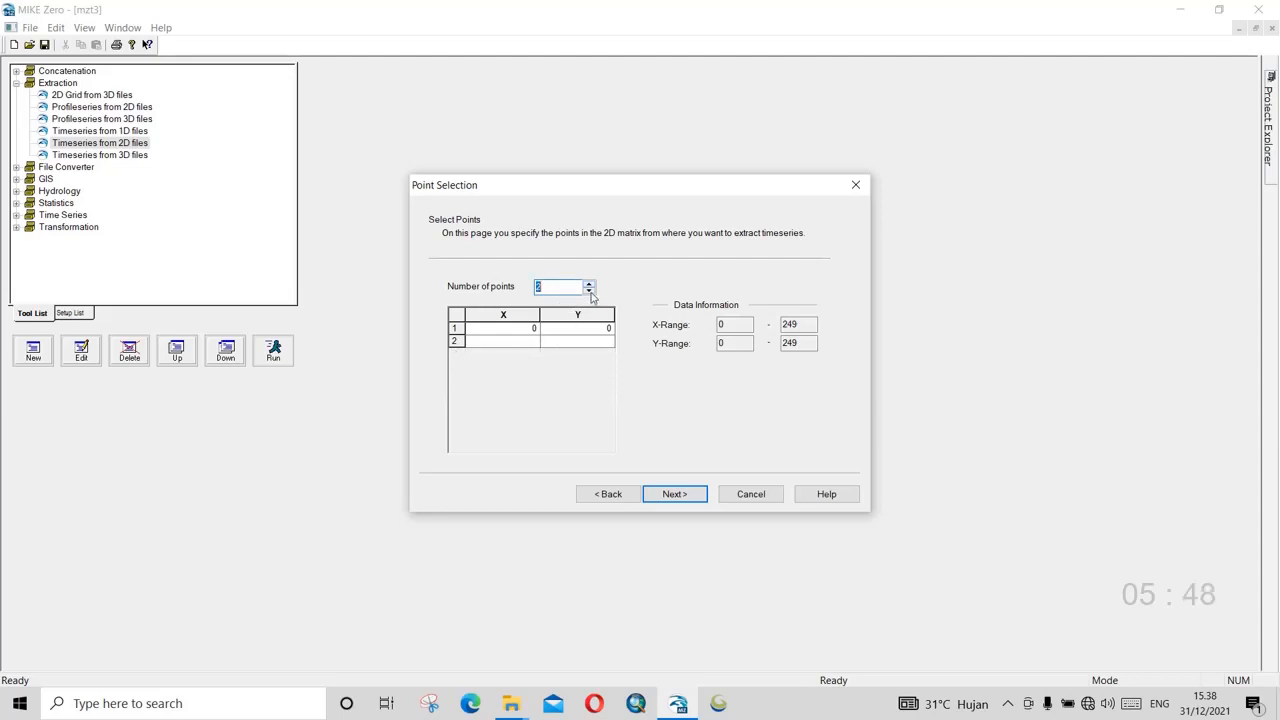
left_click(589, 283)
left_click(589, 293)
Try to define the extraction point with X 323371.93 and Y 218968.56
left_click(503, 331)
left_click(513, 336)
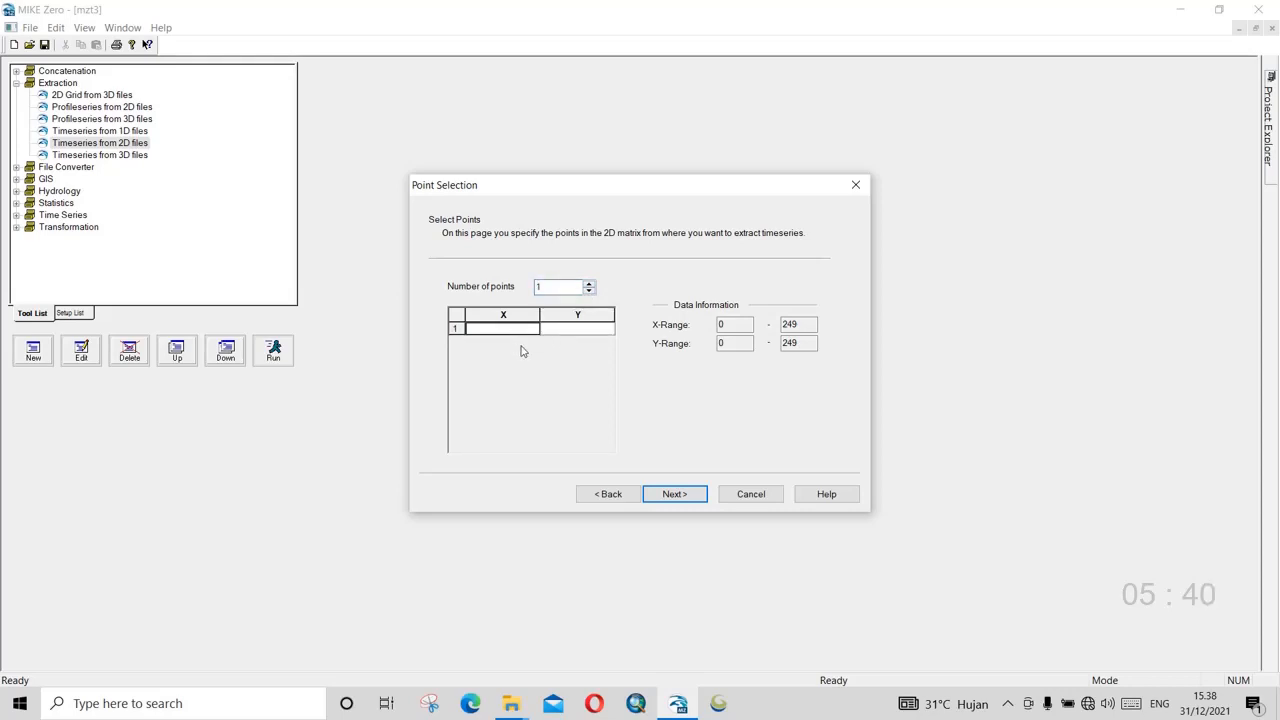
type("323371")
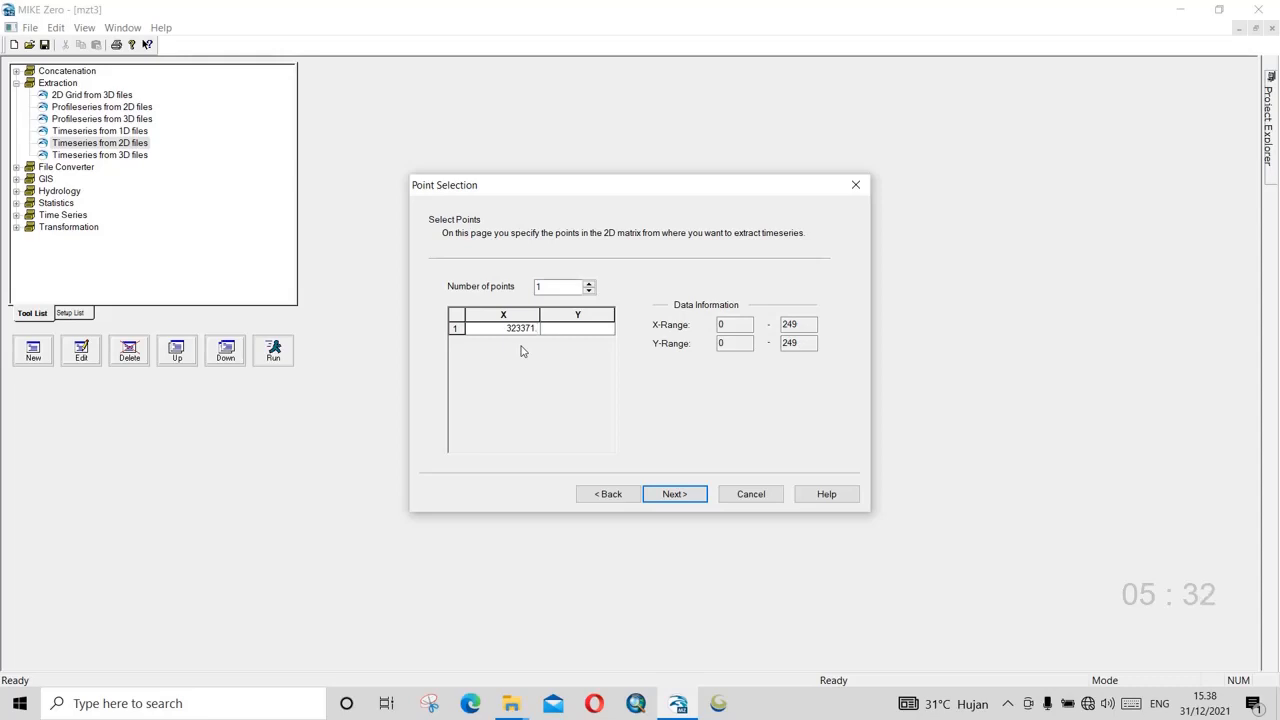
type(".93")
left_click(589, 333)
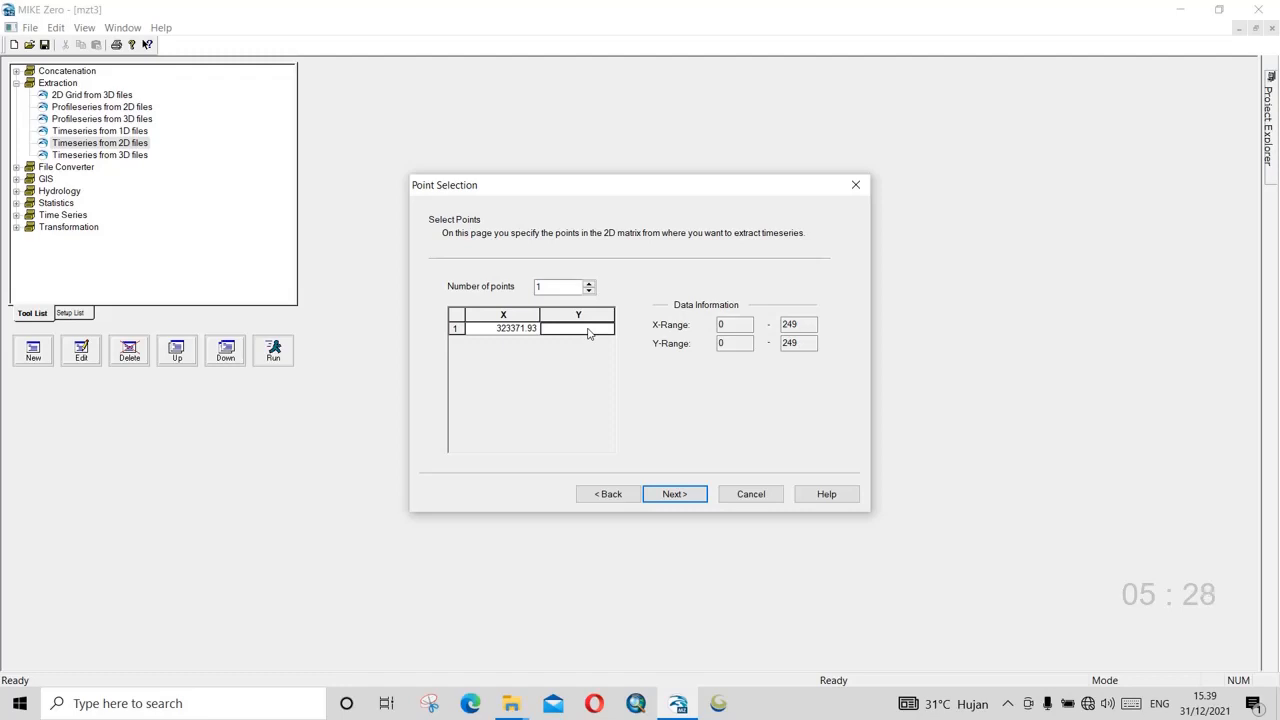
type("218968.56")
left_click(677, 495)
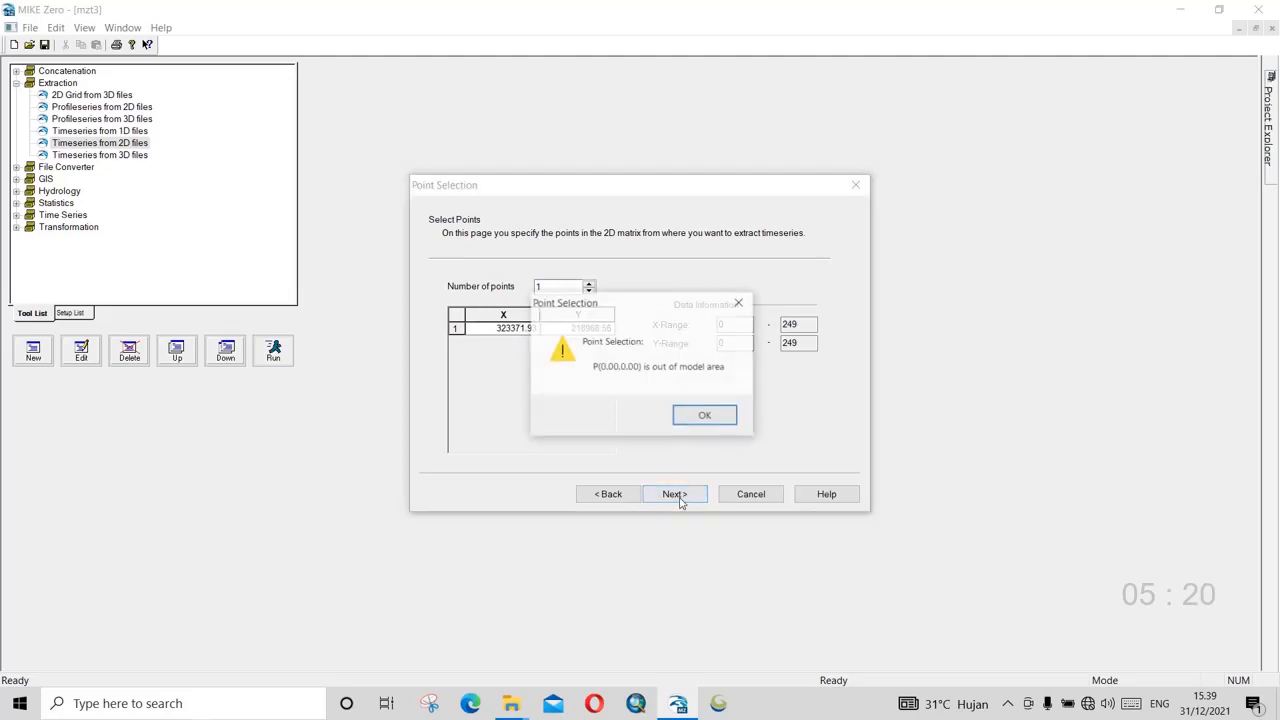
left_click(700, 418)
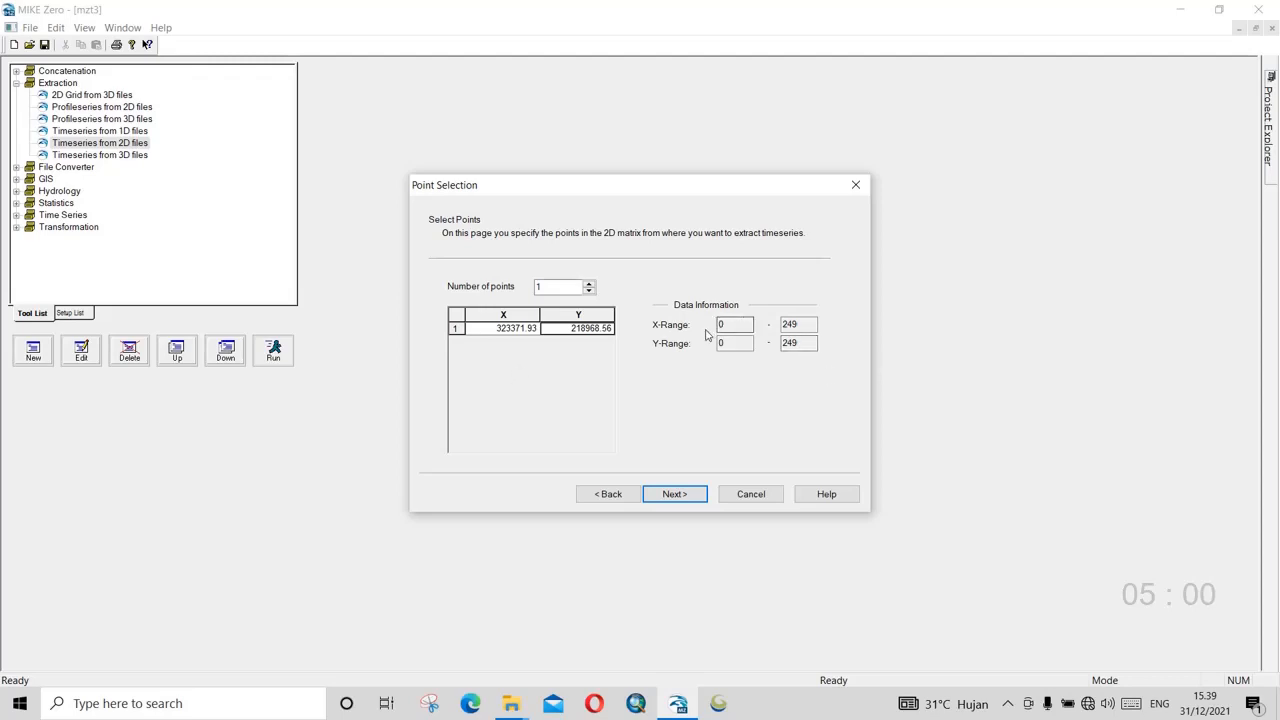
Set the extraction point to X 100 and Y 100, and proceed to the output file selection
left_click(523, 329)
left_click(523, 330)
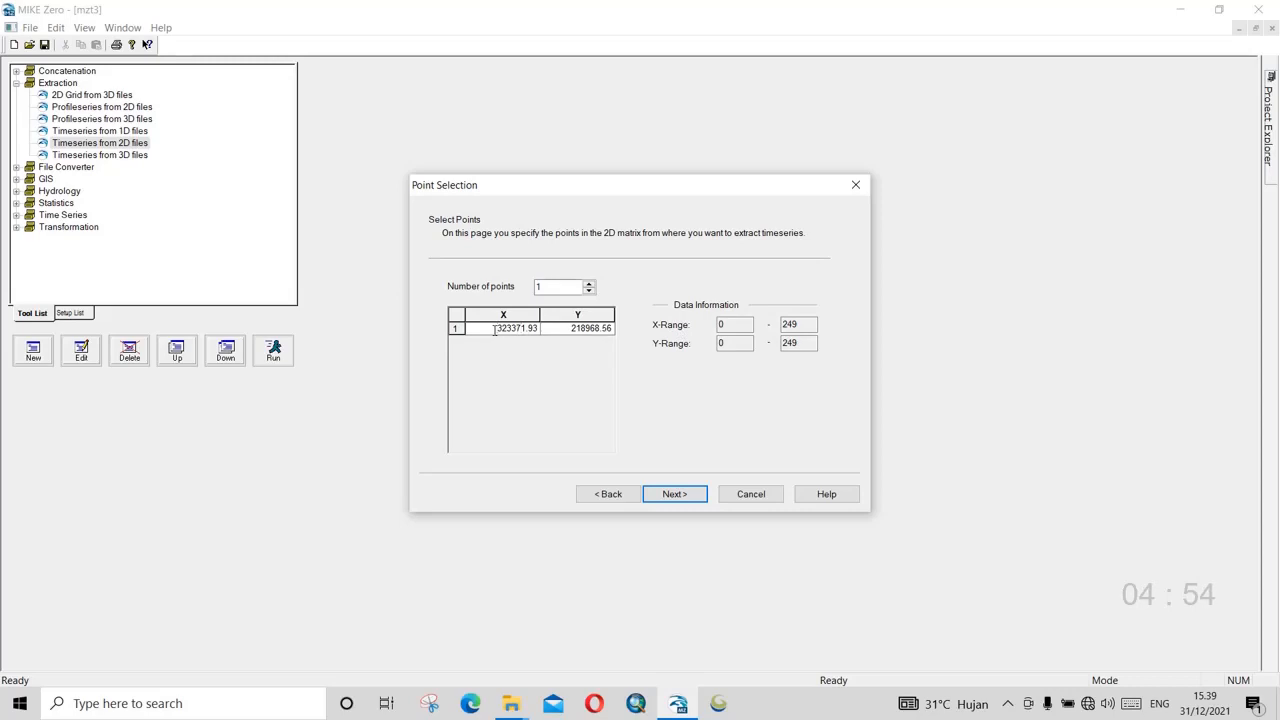
double_click(494, 330)
type("5")
type("100")
left_click(548, 335)
type("100")
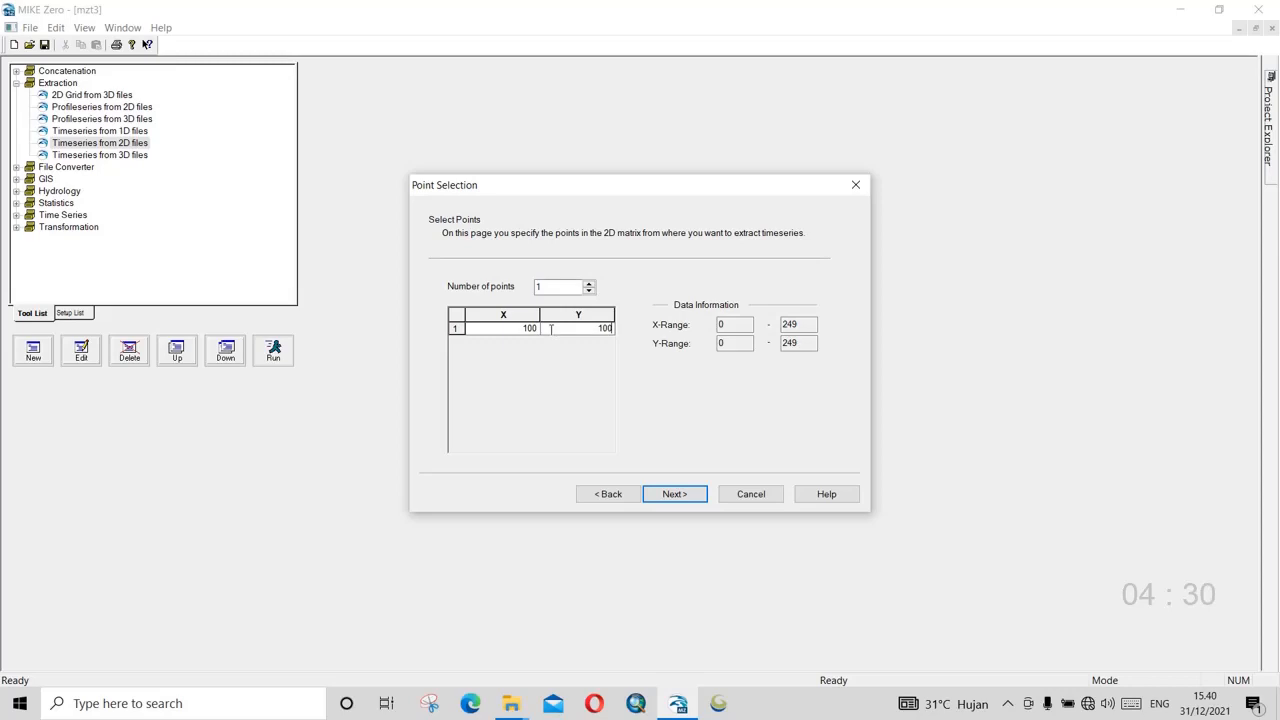
left_click(675, 494)
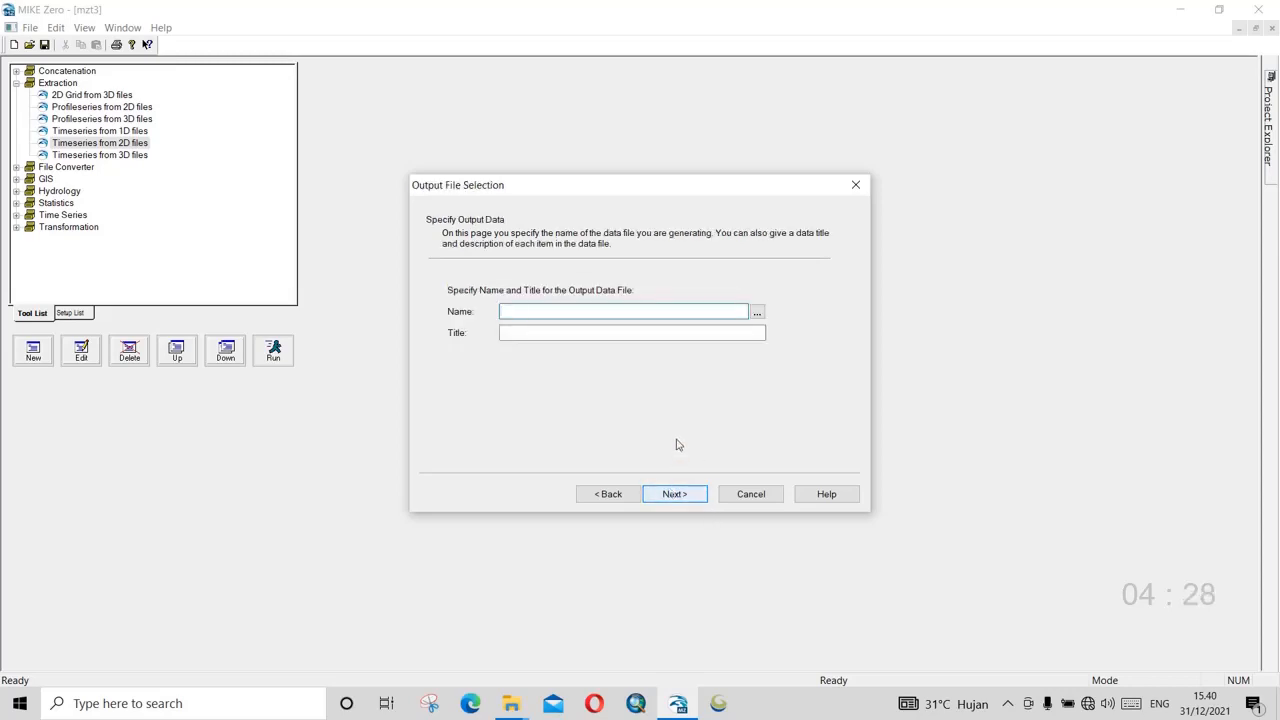
Return to the point selection, switch to File Explorer, and open Domain Latihan.dfs2 from the SAMBAS folder in a maximised window
left_click(609, 494)
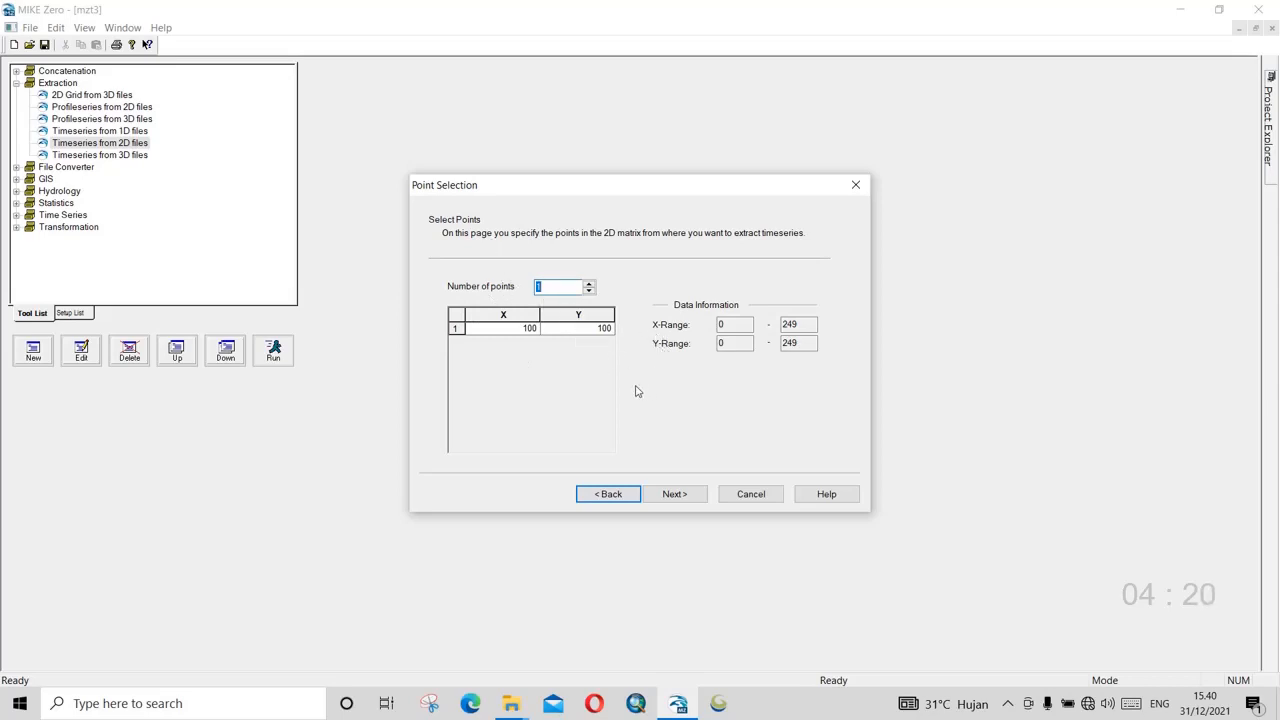
left_click(507, 690)
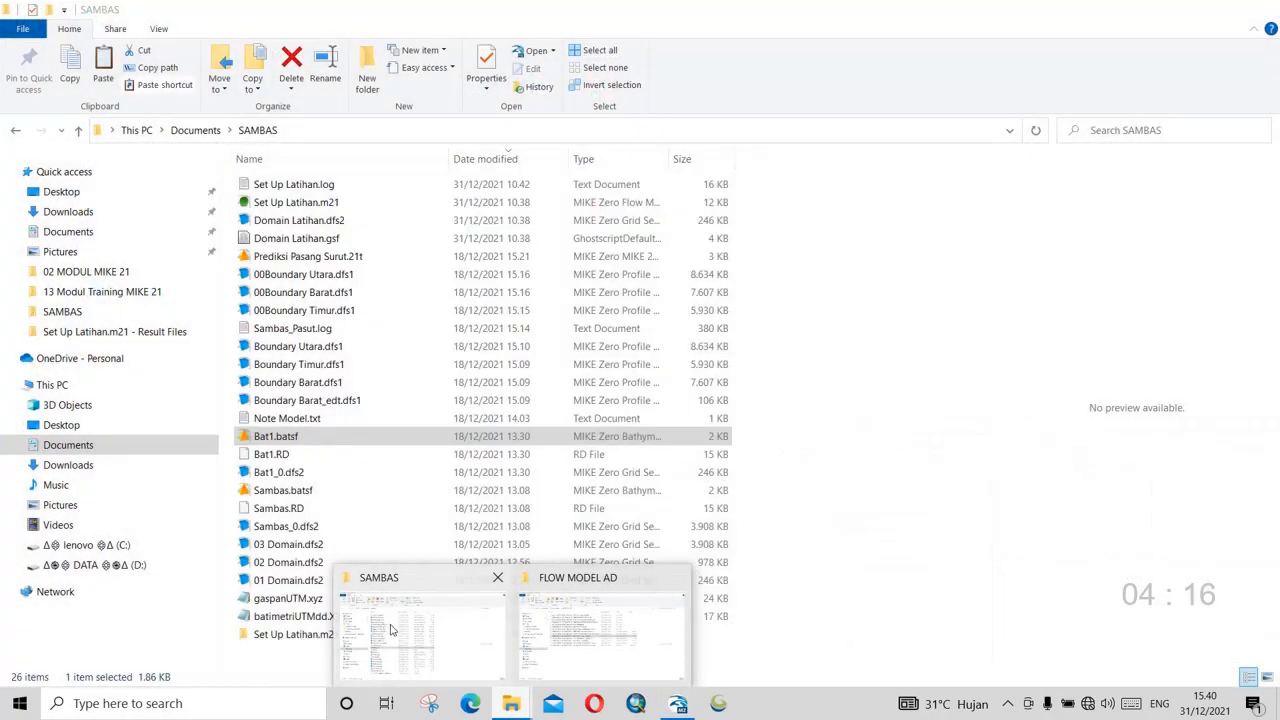
left_click(390, 630)
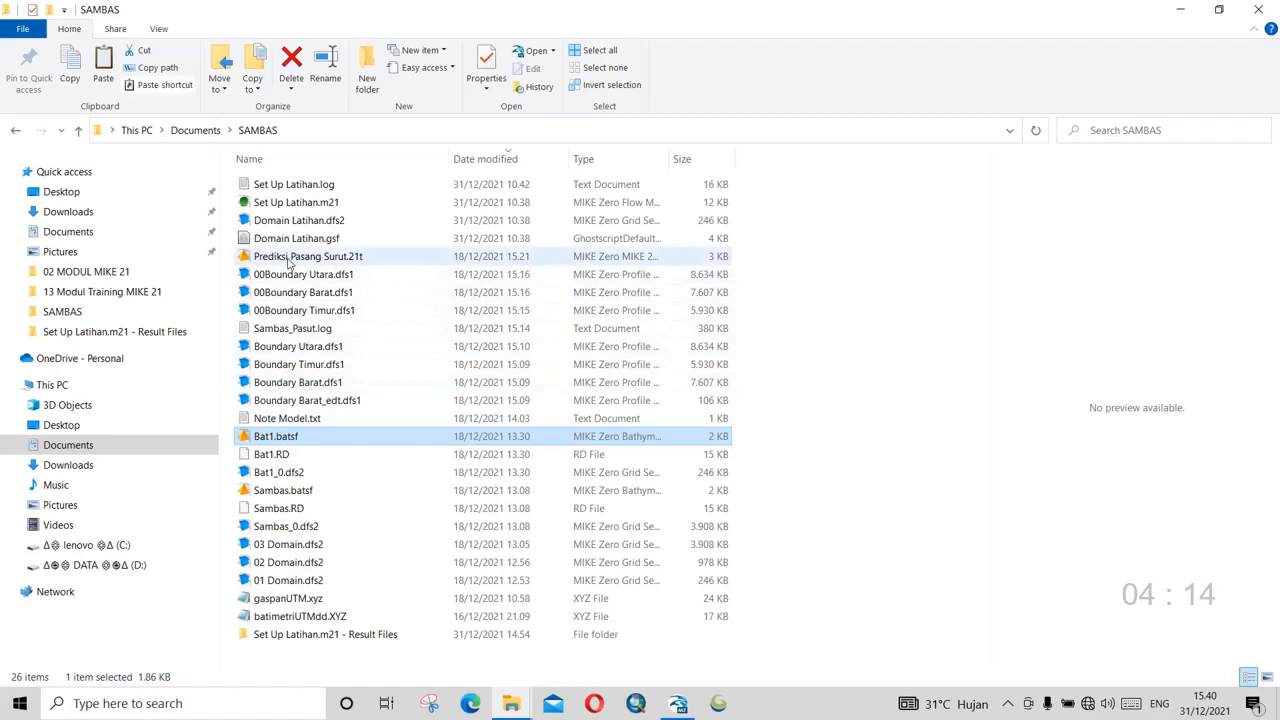
left_click(291, 228)
double_click(291, 228)
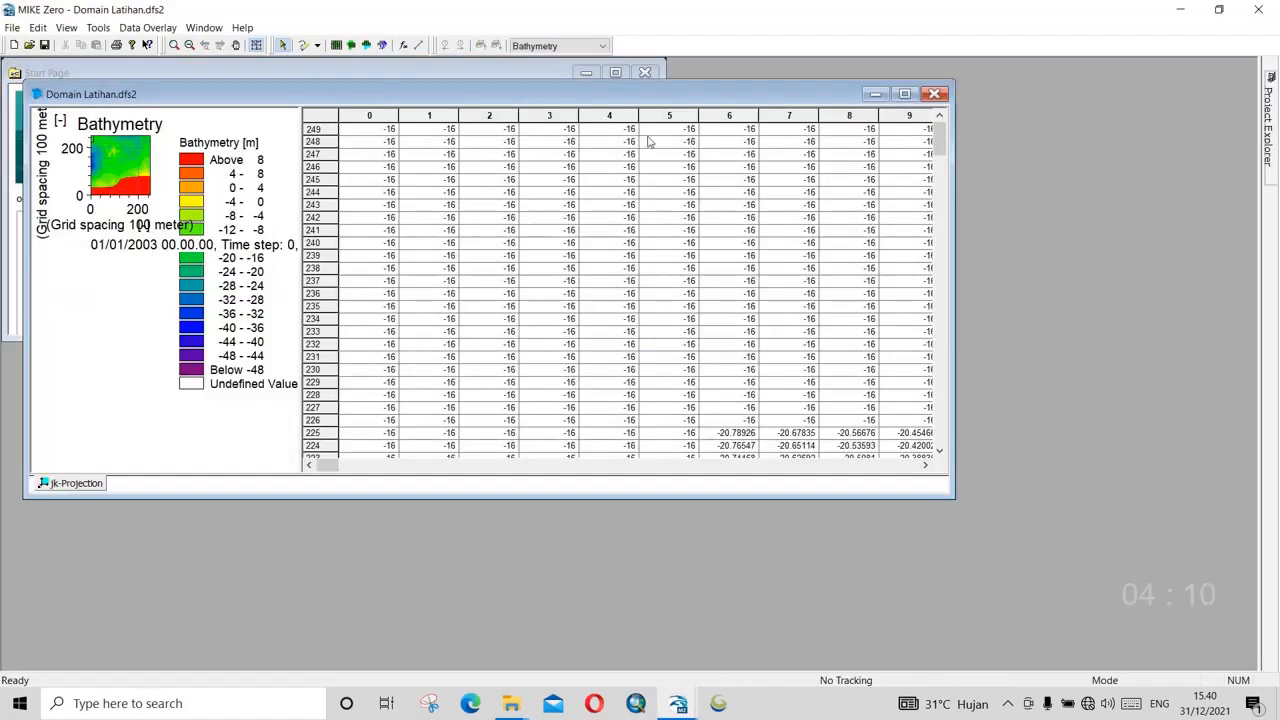
left_click(904, 94)
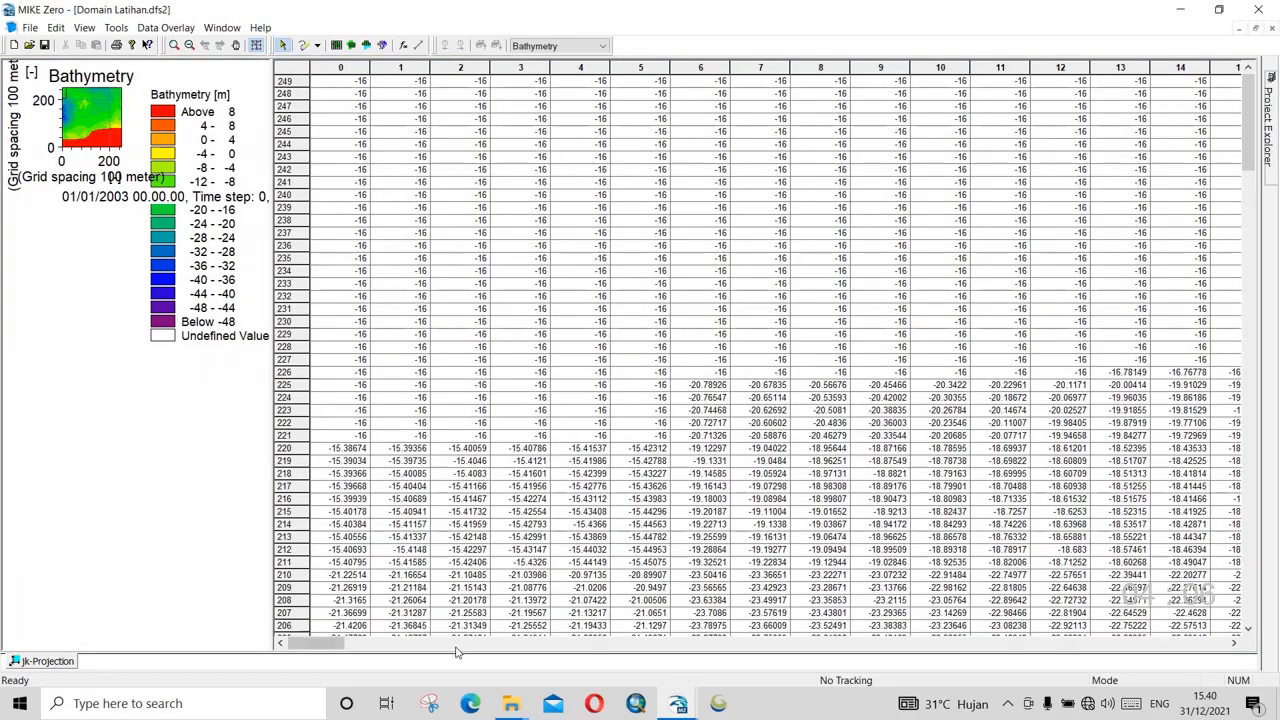
Locate the cell at column 100, row 100 in the bathymetry grid table
mouse_move(305, 643)
left_mouse_down()
mouse_move(1220, 686)
mouse_move(513, 706)
mouse_move(303, 665)
mouse_move(303, 645)
left_mouse_up()
left_click_drag(1248, 130, 1256, 354)
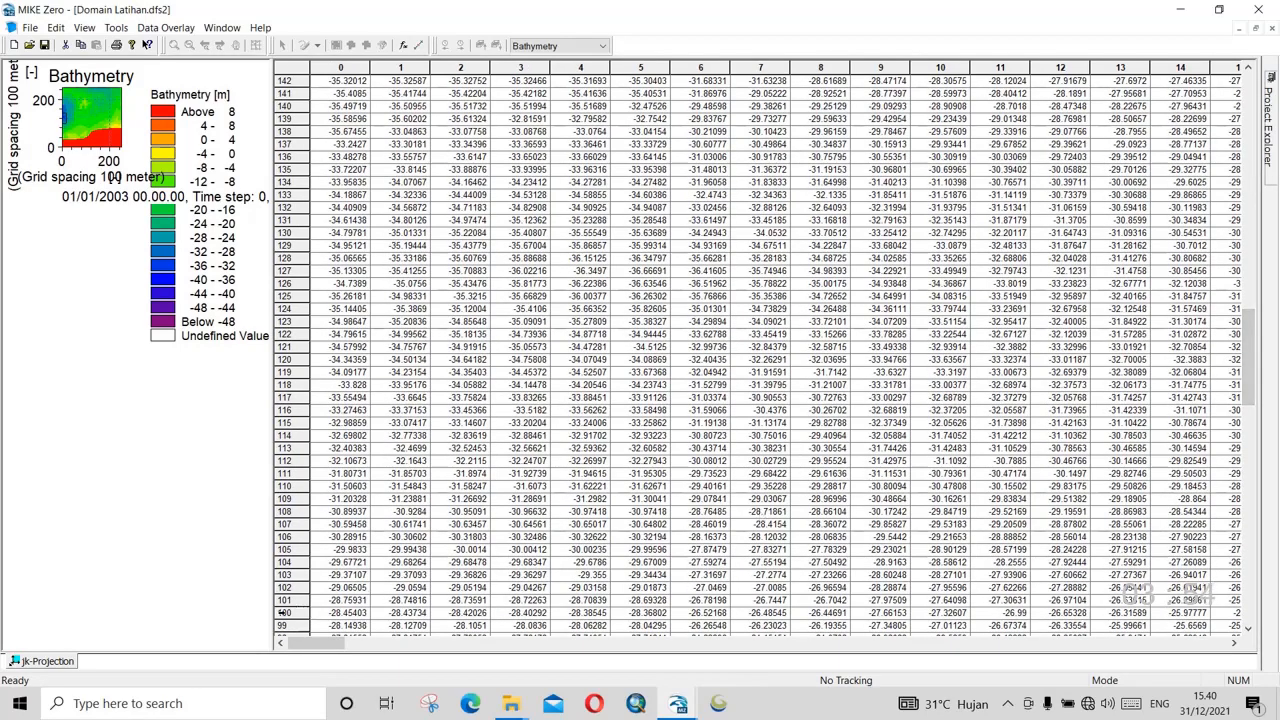
left_click(310, 612)
left_click_drag(316, 644, 666, 649)
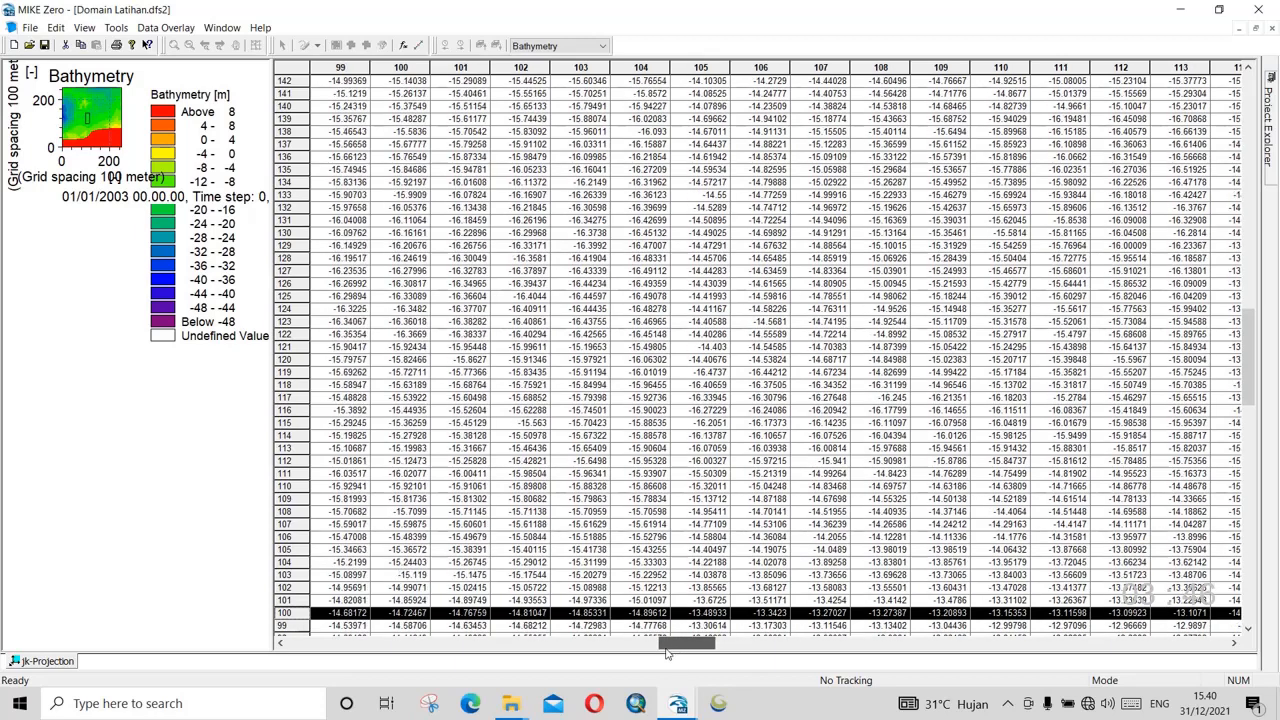
left_click(394, 613)
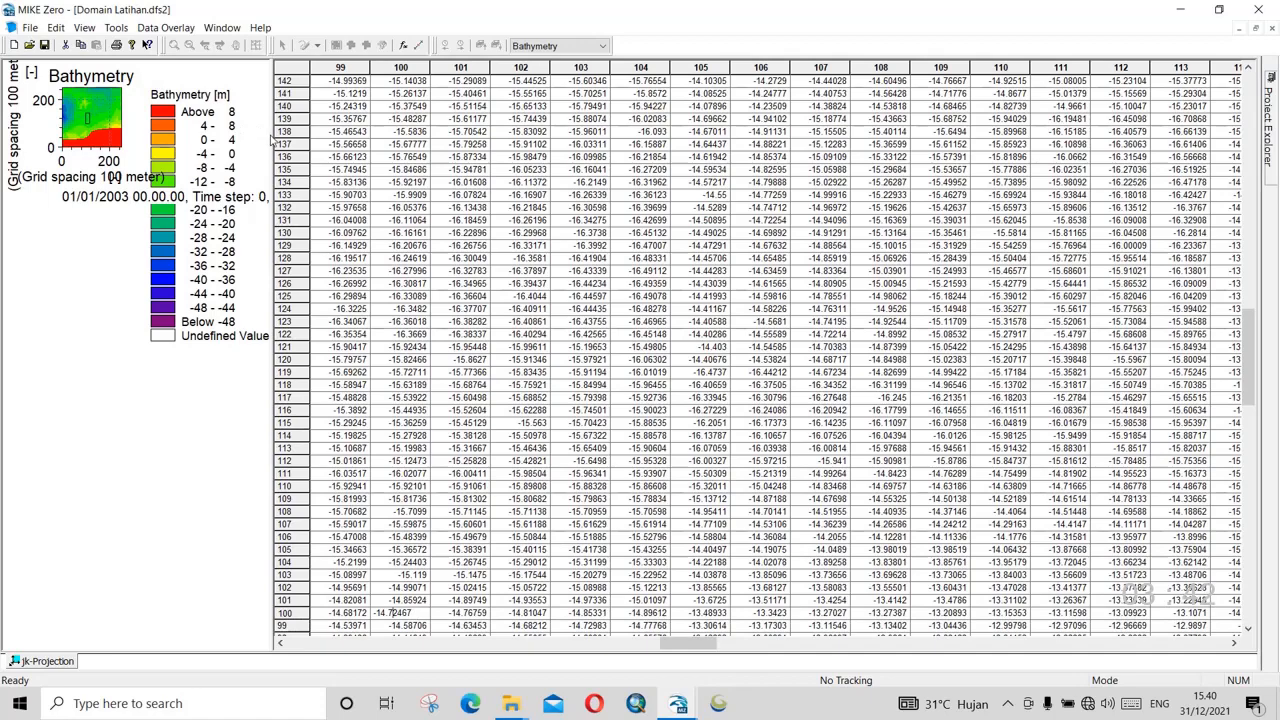
Enlarge the bathymetry map and examine where grid cell 100, 100 lies in the model domain
left_click_drag(400, 145, 594, 188)
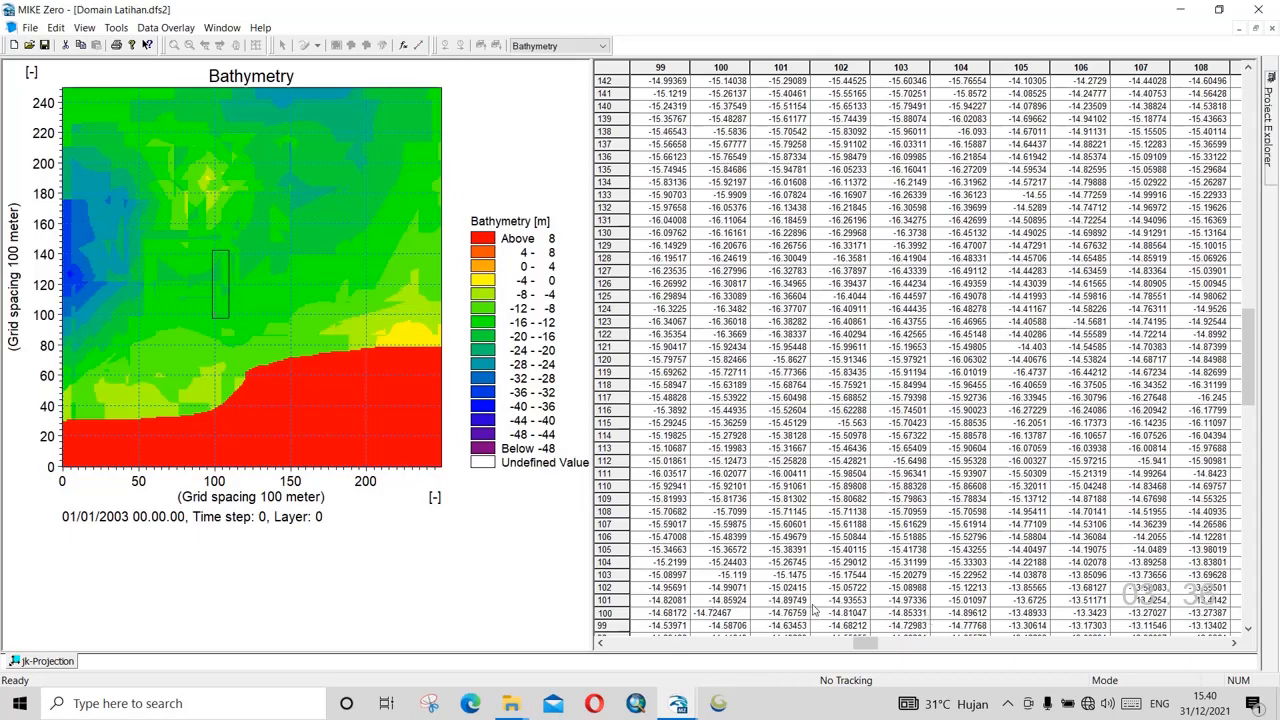
left_click(740, 613)
left_click(222, 297)
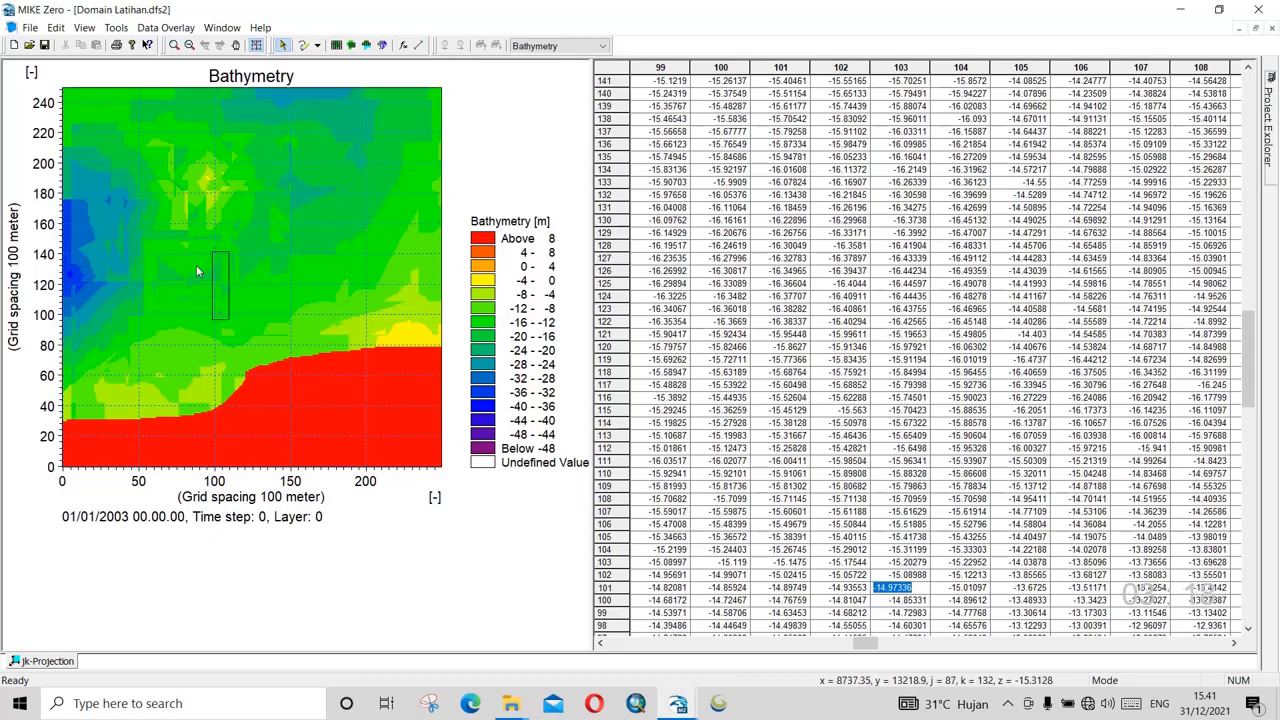
Zoom in on the area around grid cell 100, 100 in the bathymetry map, and switch back to the mzt3 toolbox window
left_click(183, 47)
left_click_drag(186, 244, 280, 340)
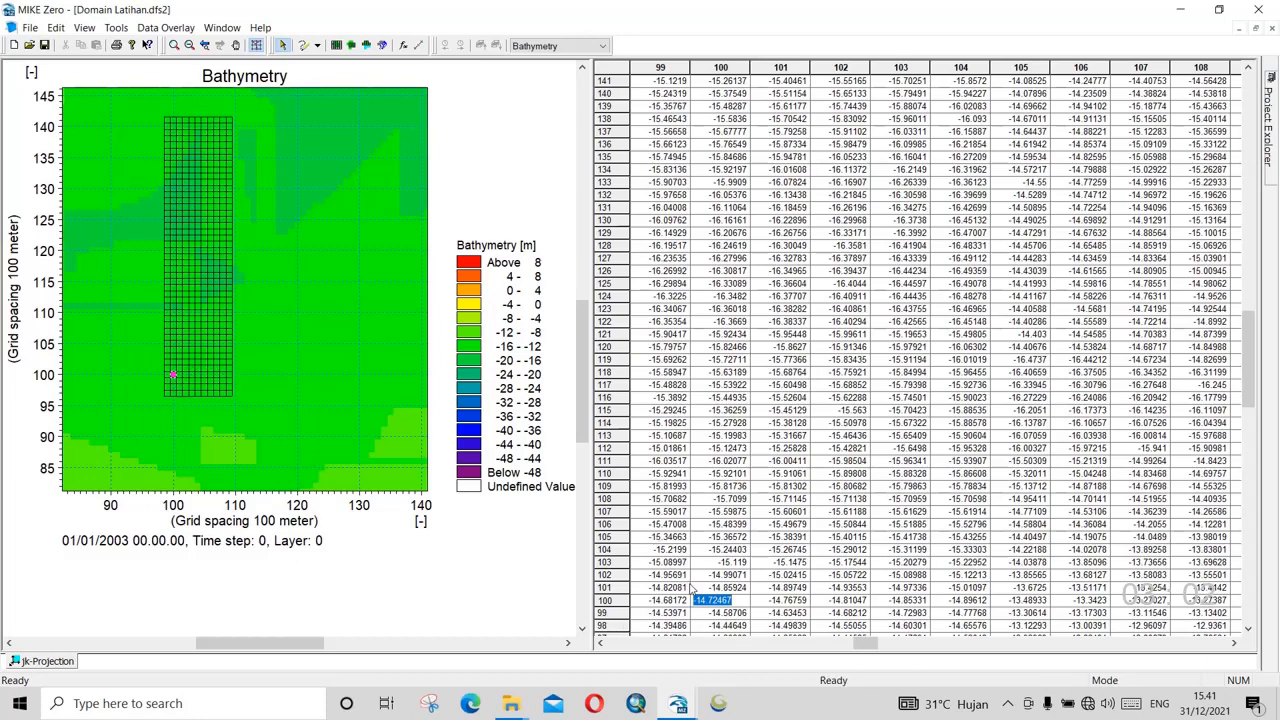
left_click(663, 690)
left_click(638, 660)
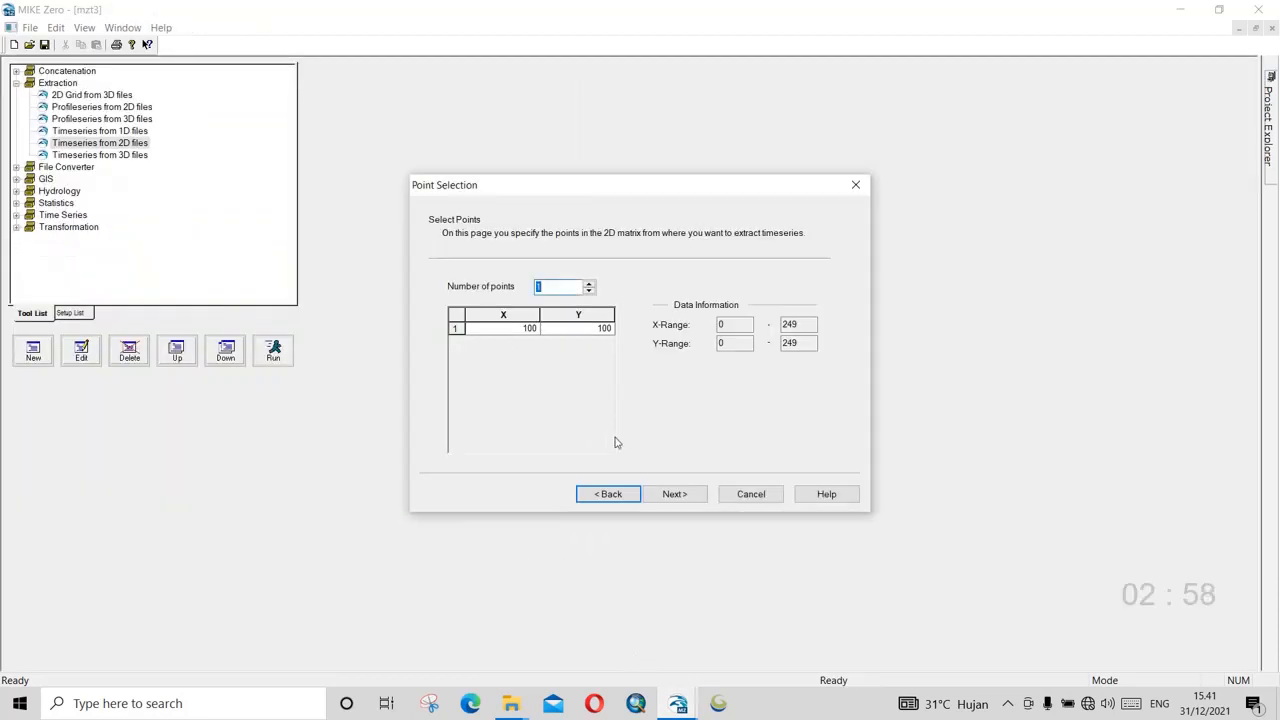
Proceed to the output file selection and name the dfs0 output file Extract Data in the Set Up Latihan.m21 - Result Files folder
left_click(676, 494)
left_click(758, 311)
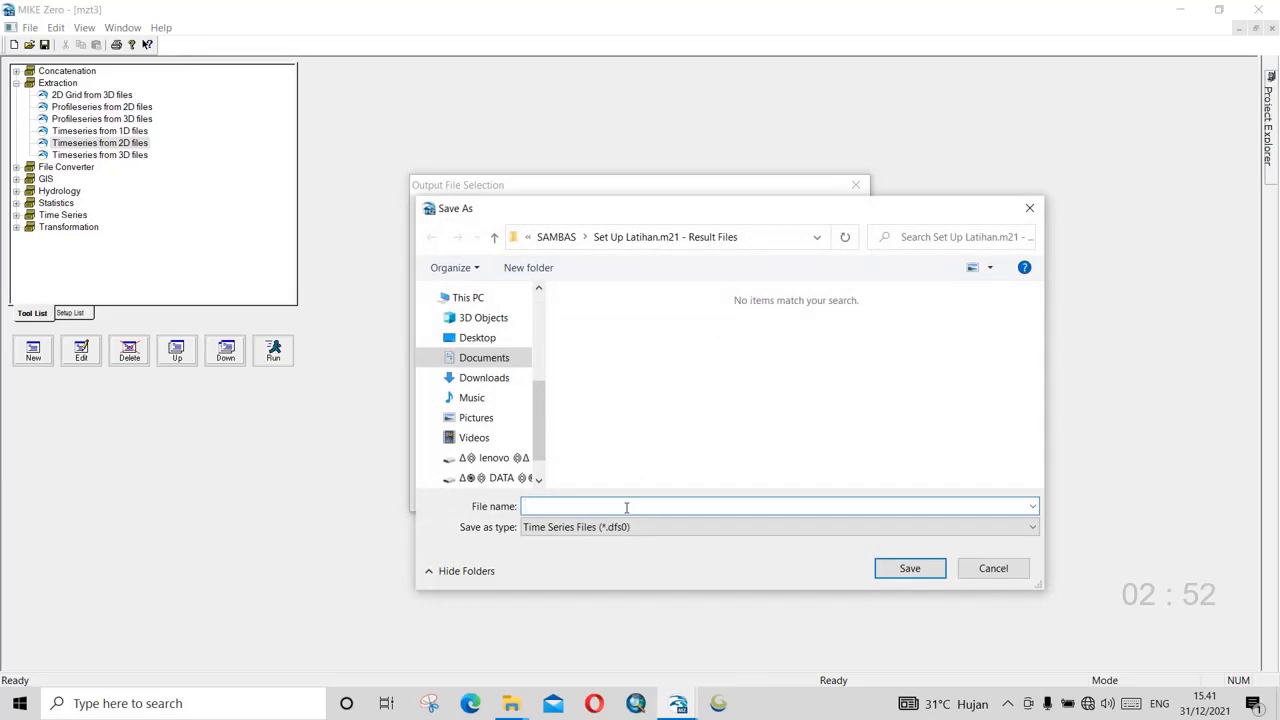
type("xtract Da")
key("BackSpace")
key("BackSpace")
key("BackSpace")
key("BackSpace")
key("BackSpace")
key("BackSpace")
key("BackSpace")
key("BackSpace")
key("BackSpace")
key("BackSpace")
type("Extract Data")
left_click(910, 568)
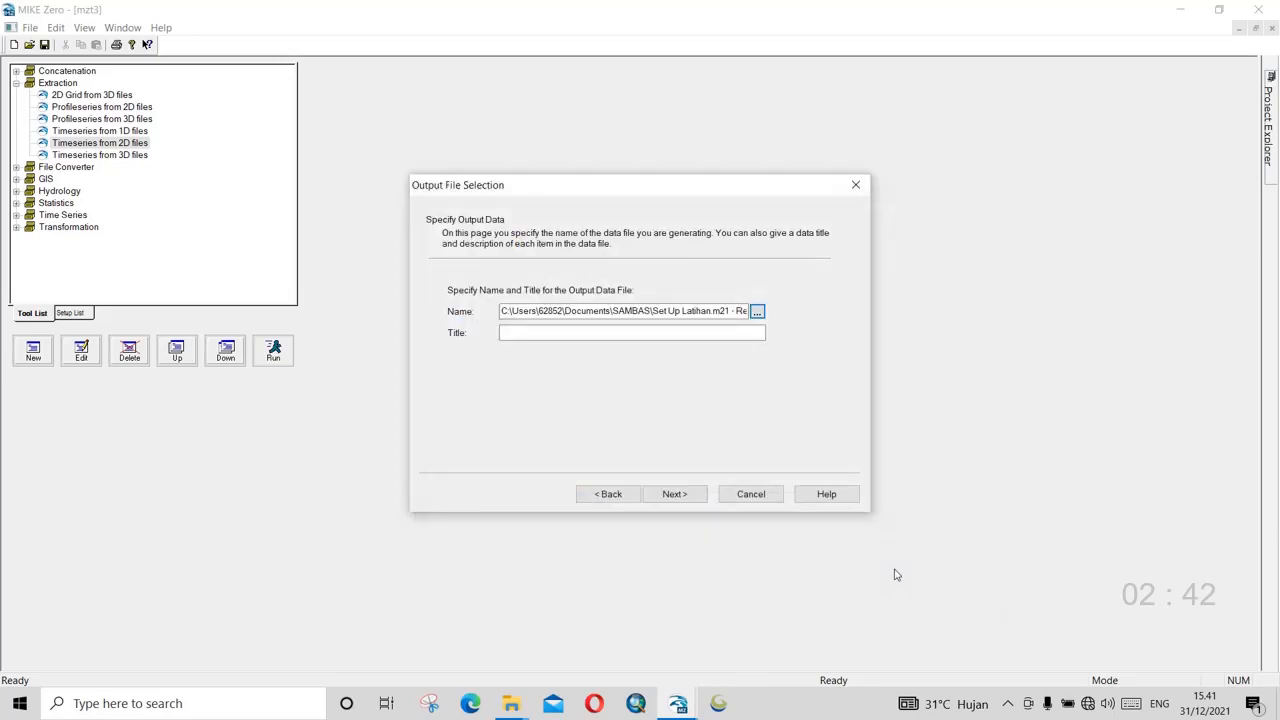
Set the output file's title to Output Data and proceed to the setup status
left_click(570, 331)
type("O")
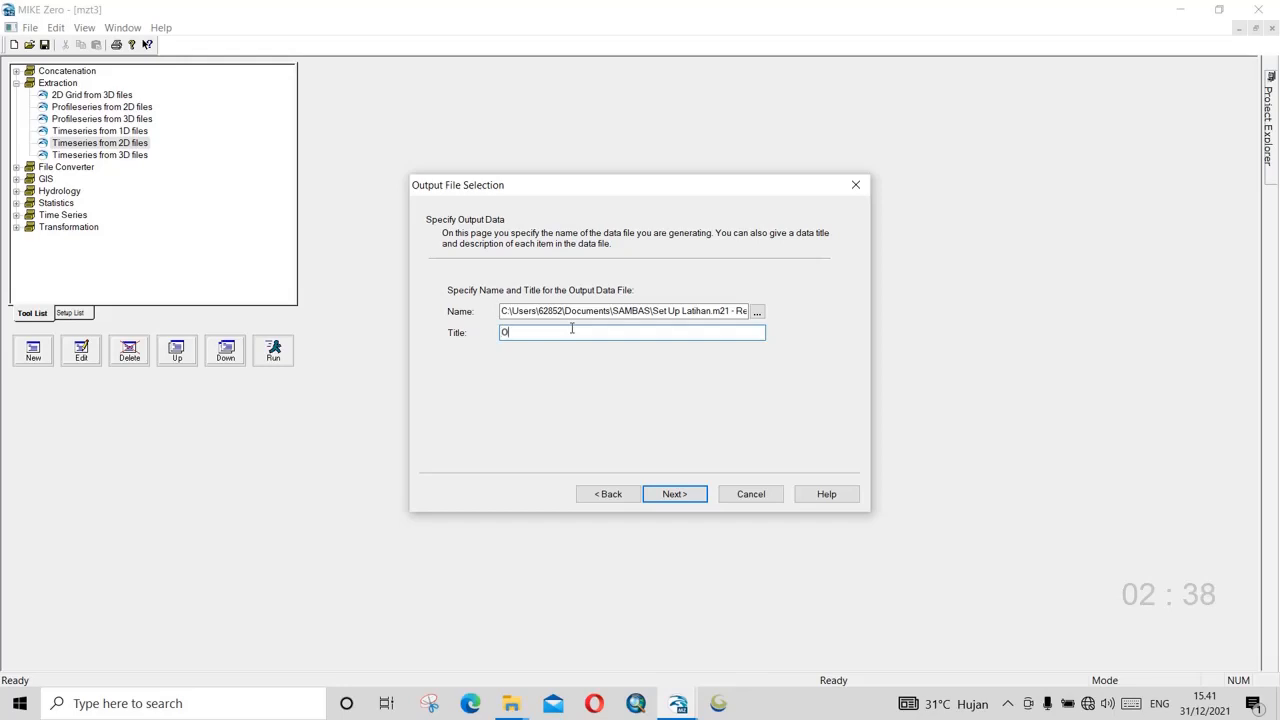
type("utput Data")
key("Return")
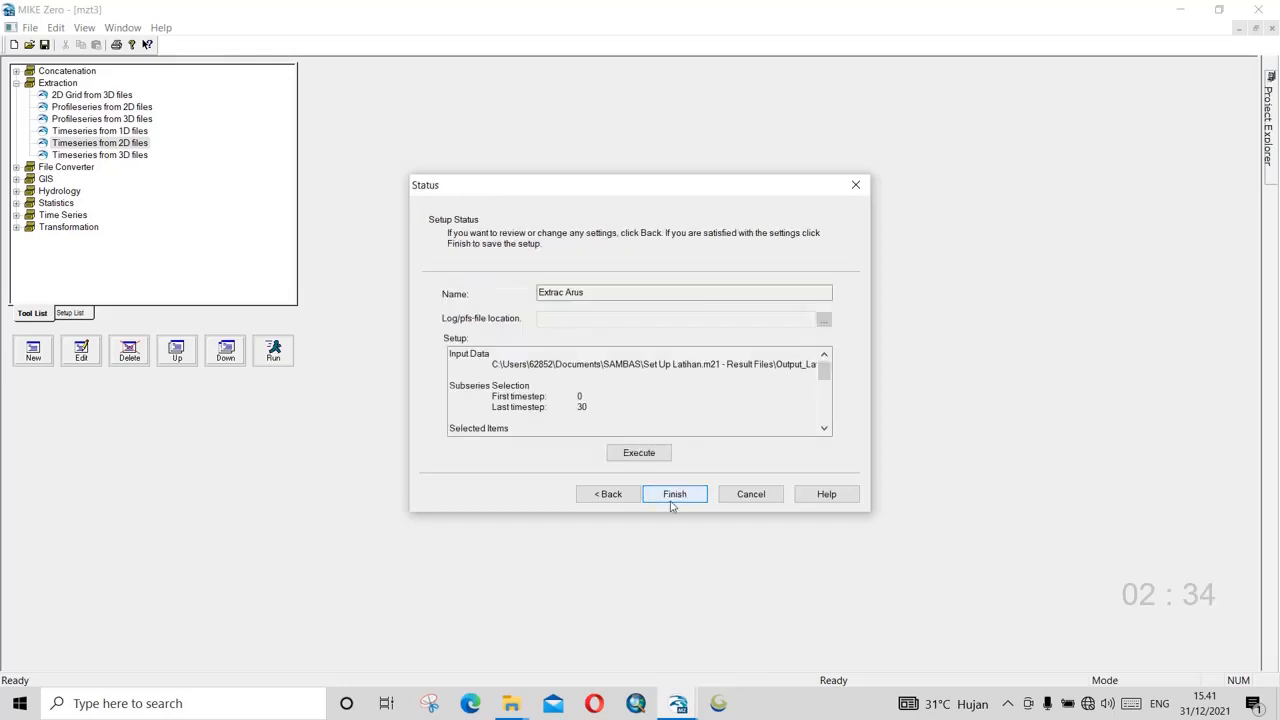
Go back to check the end of the output file path, and return to the setup status
left_click(610, 494)
left_click_drag(641, 311, 750, 311)
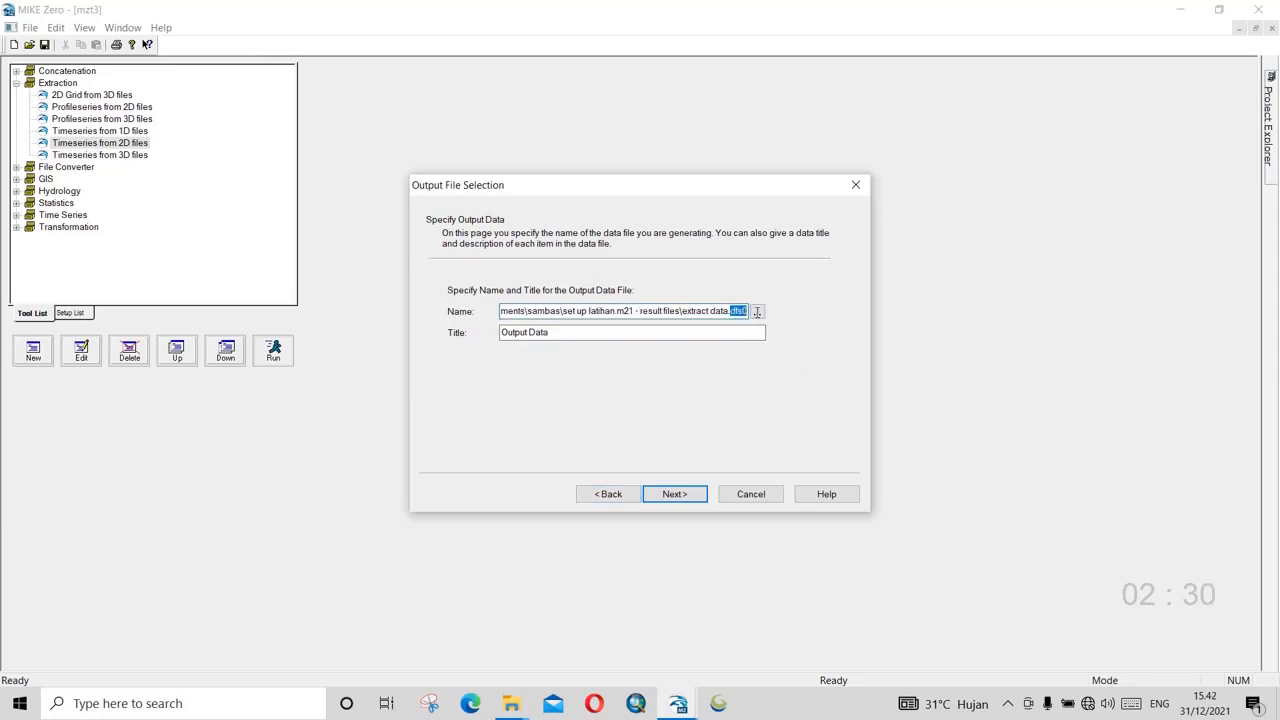
left_click(674, 494)
Execute the Extrac Arus extraction, dismiss the generated time series preview, and save the setup
left_click(640, 453)
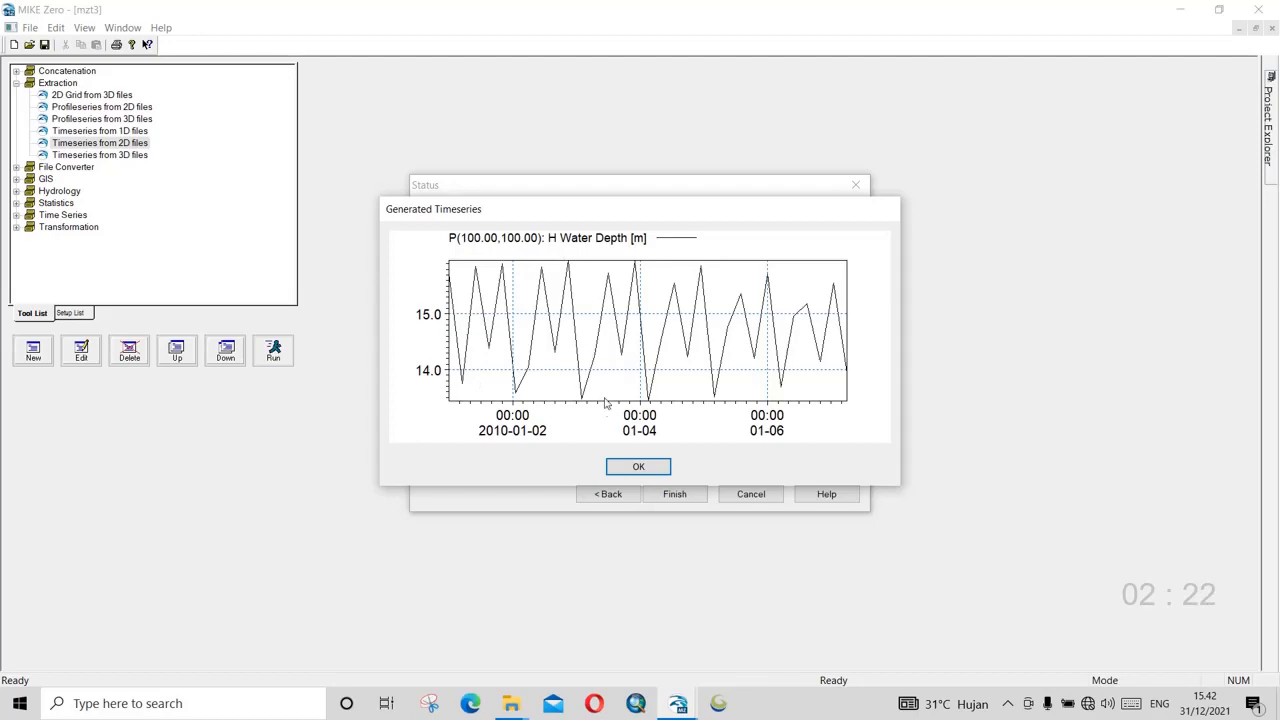
left_click(625, 466)
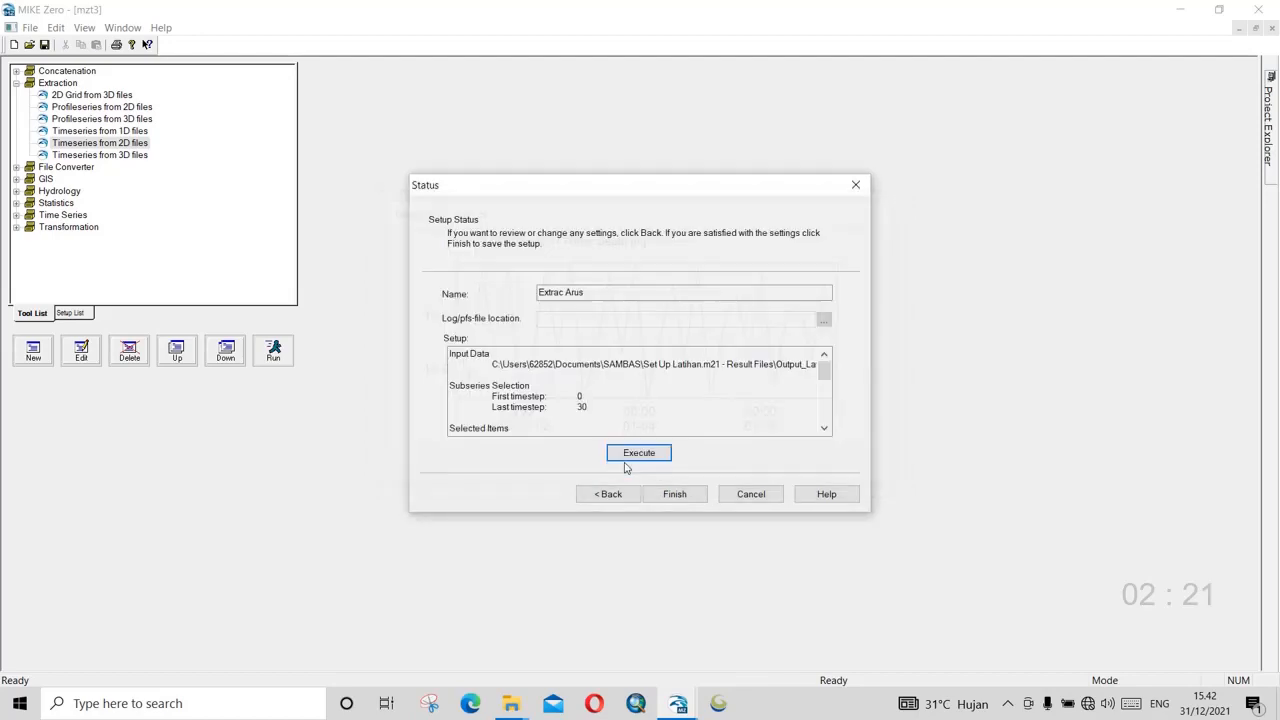
left_click(674, 494)
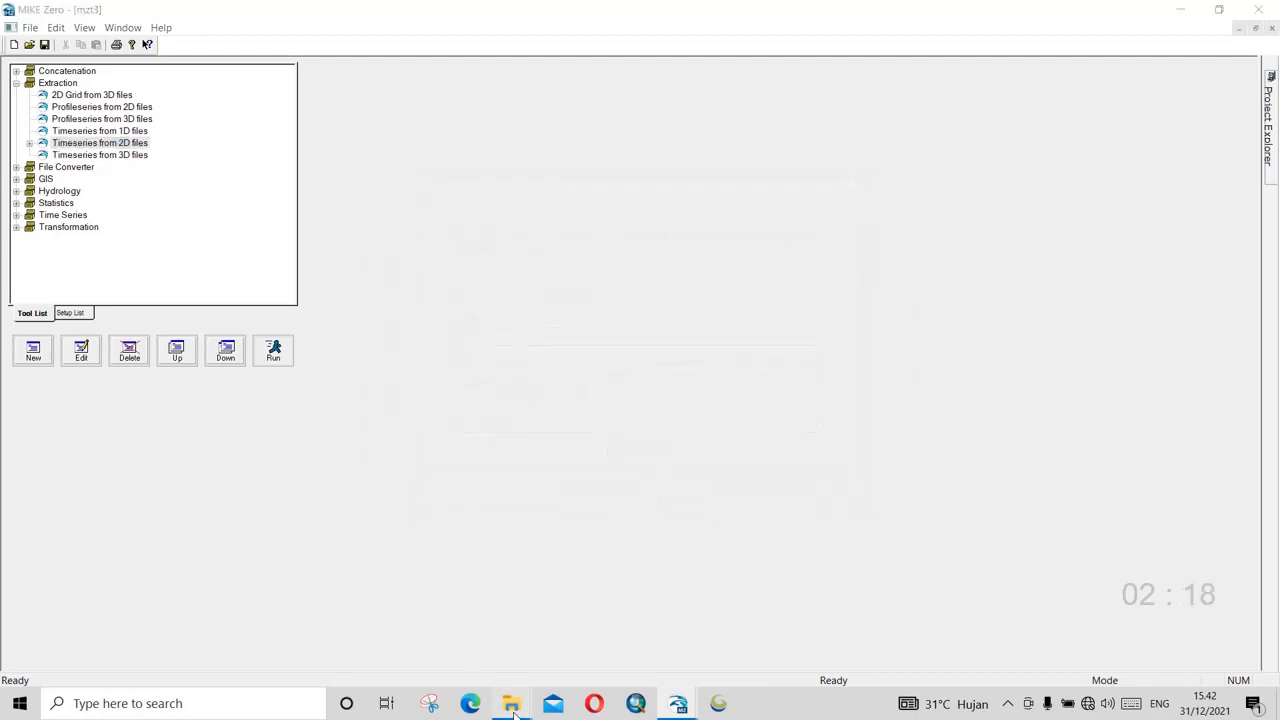
Switch to File Explorer and open extract data.dfs0 from SAMBAS's Set Up Latihan.m21 - Result Files folder in a maximised window
mouse_move(511, 700)
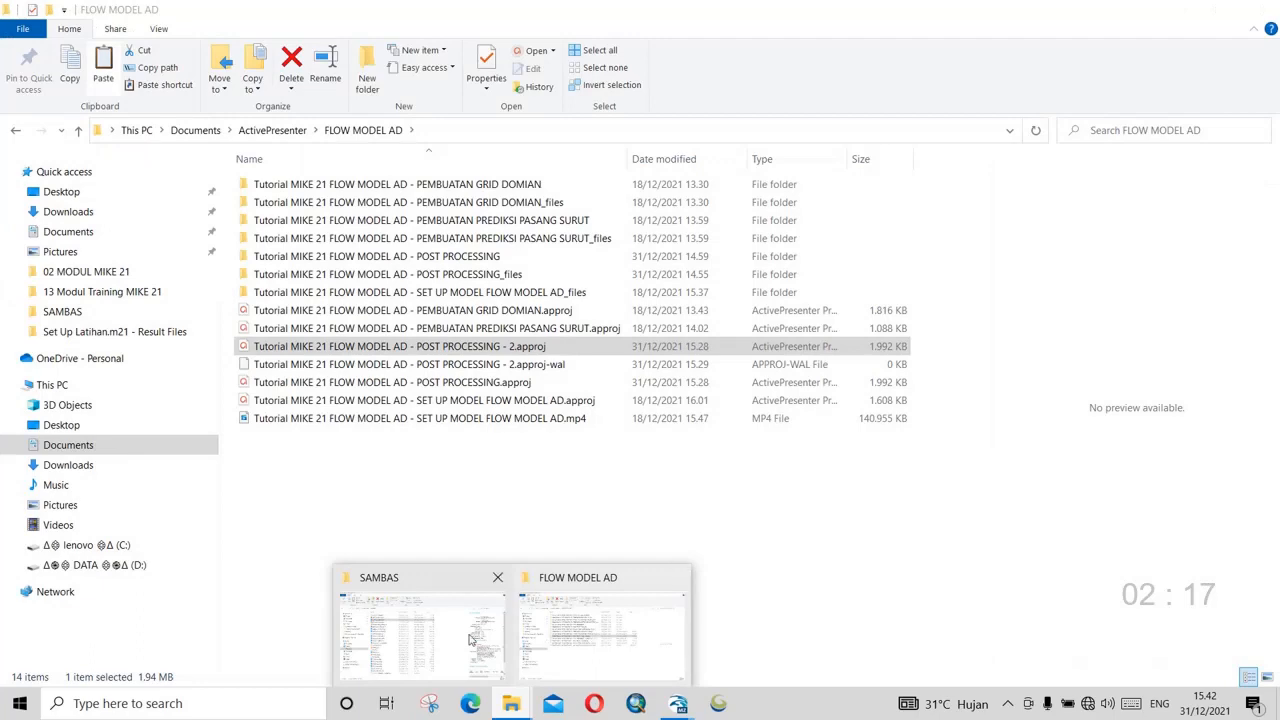
mouse_move(433, 641)
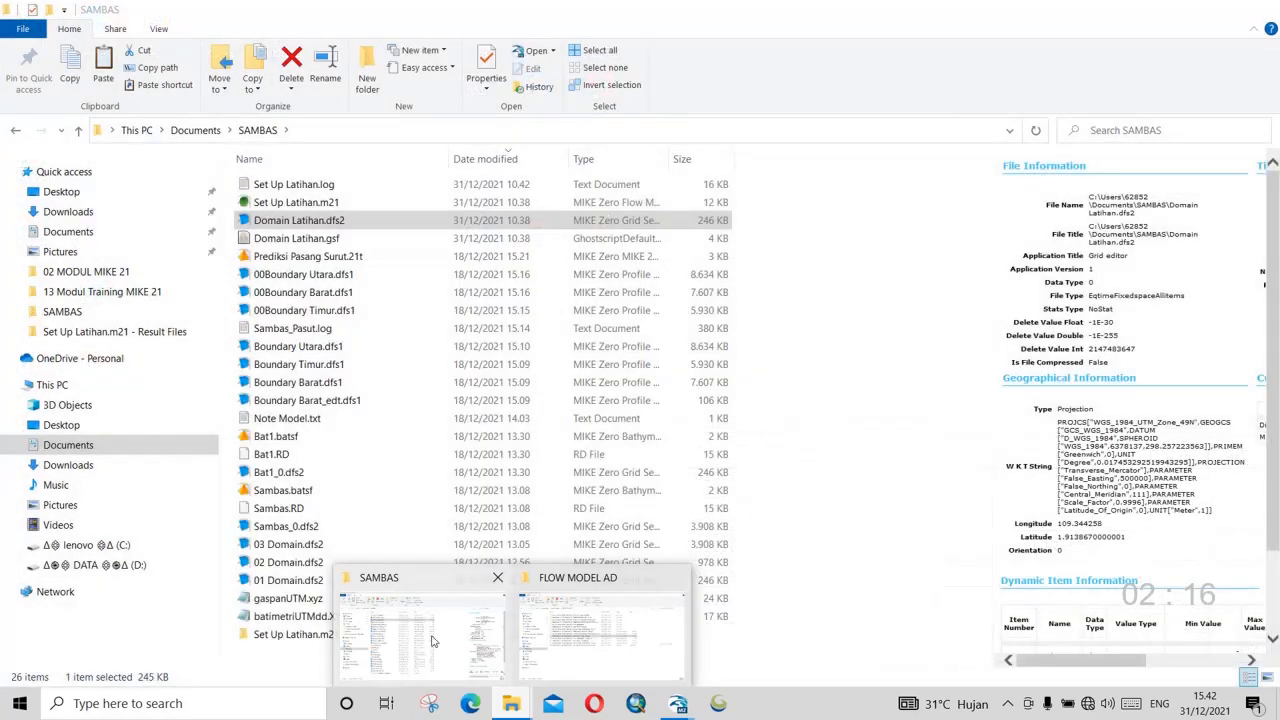
left_click(433, 641)
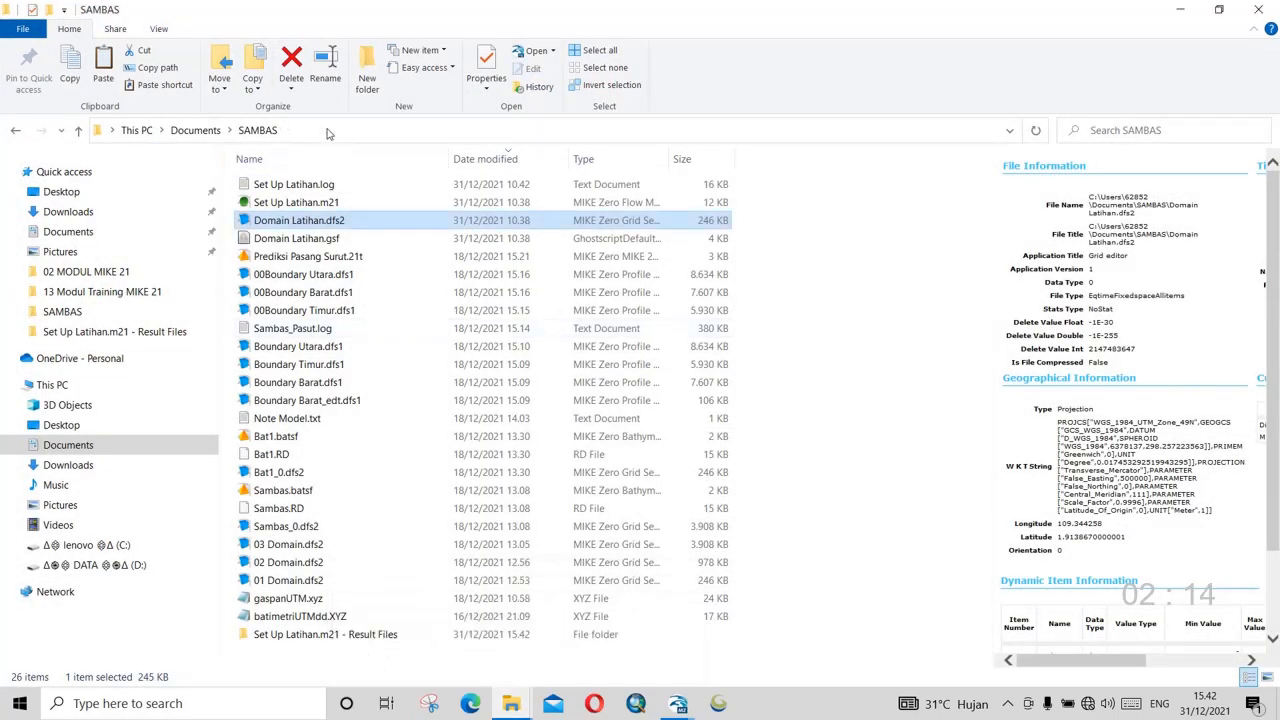
double_click(340, 634)
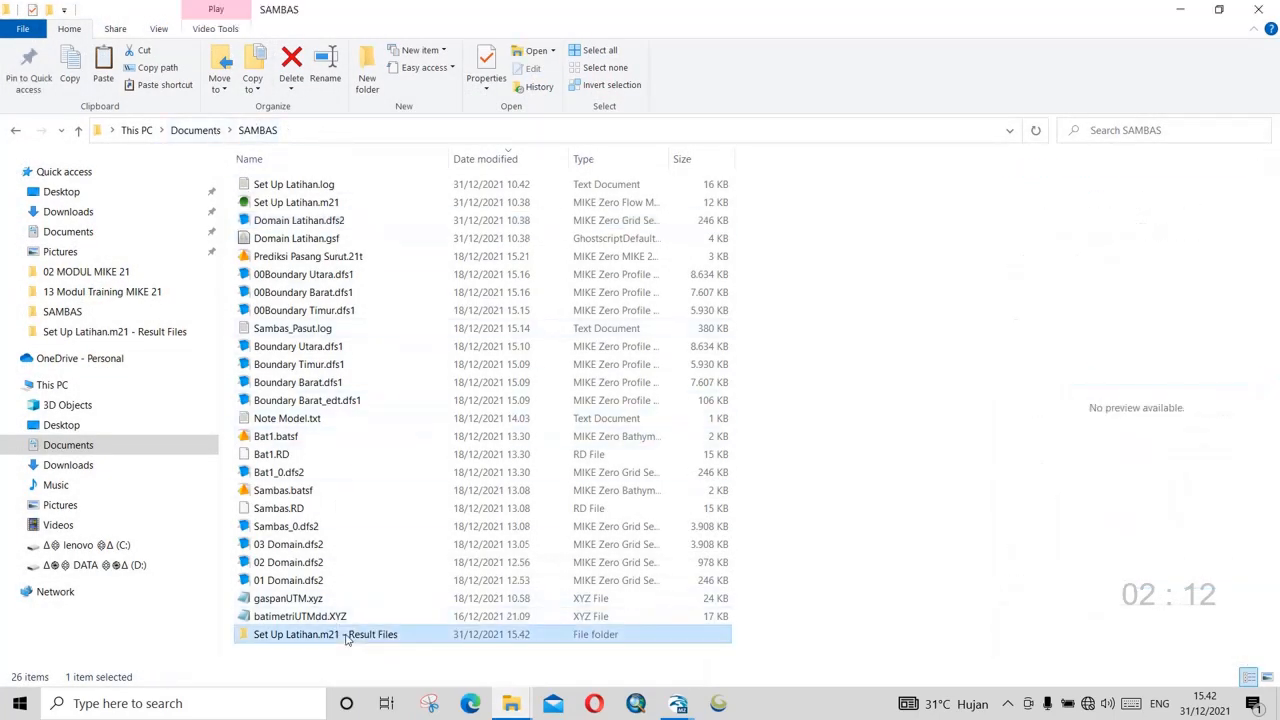
double_click(280, 197)
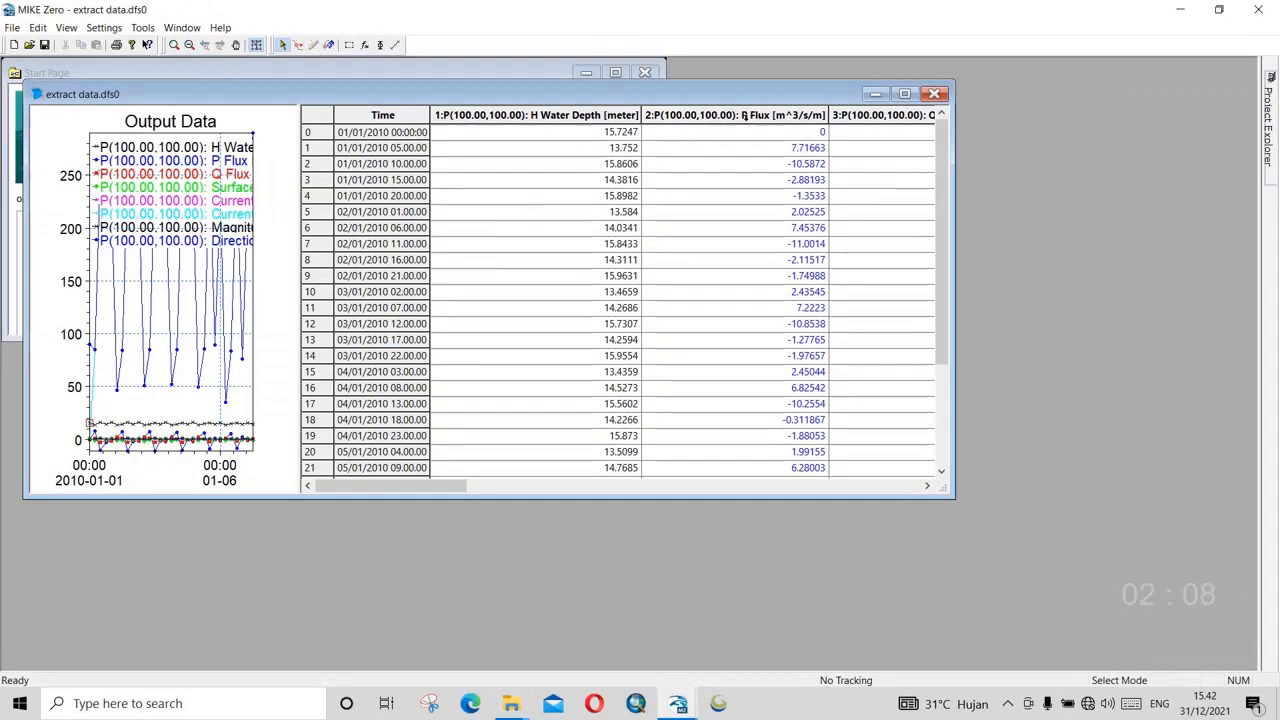
left_click(904, 94)
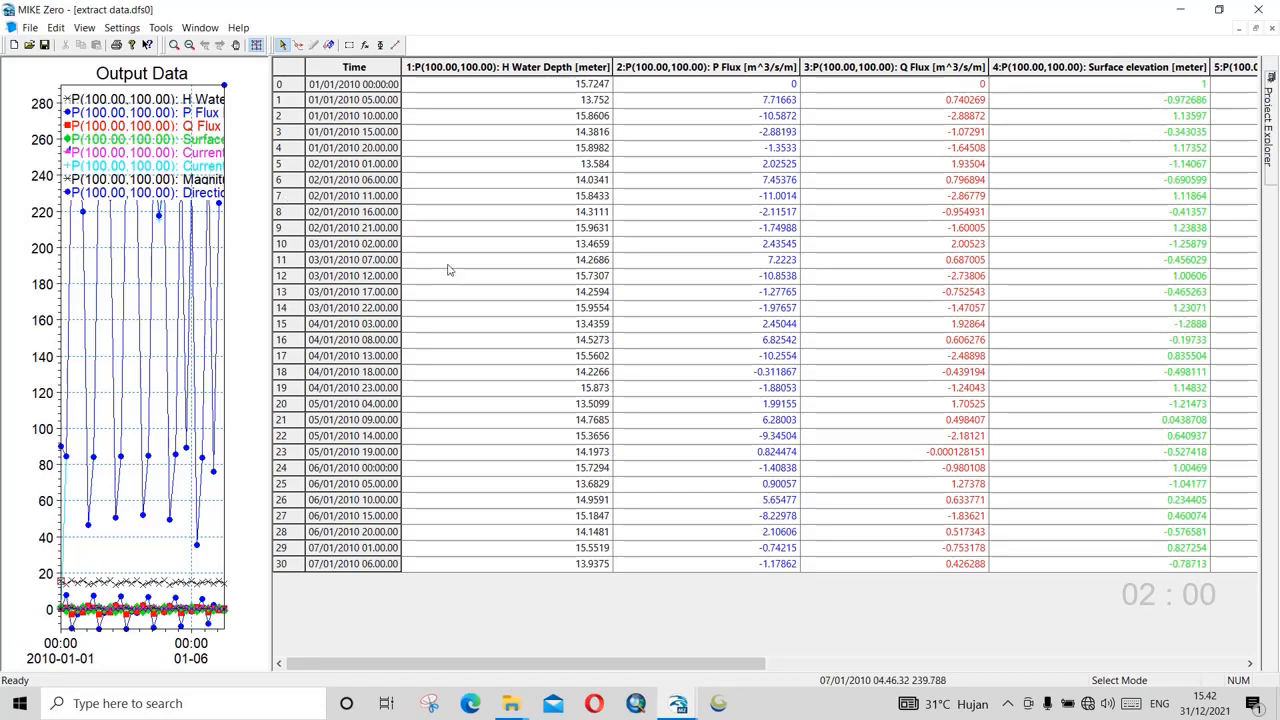
Examine the current speed, direction and magnitude columns of the extracted data, narrowing the Current Speed column, and close the file
left_click_drag(670, 675, 1125, 668)
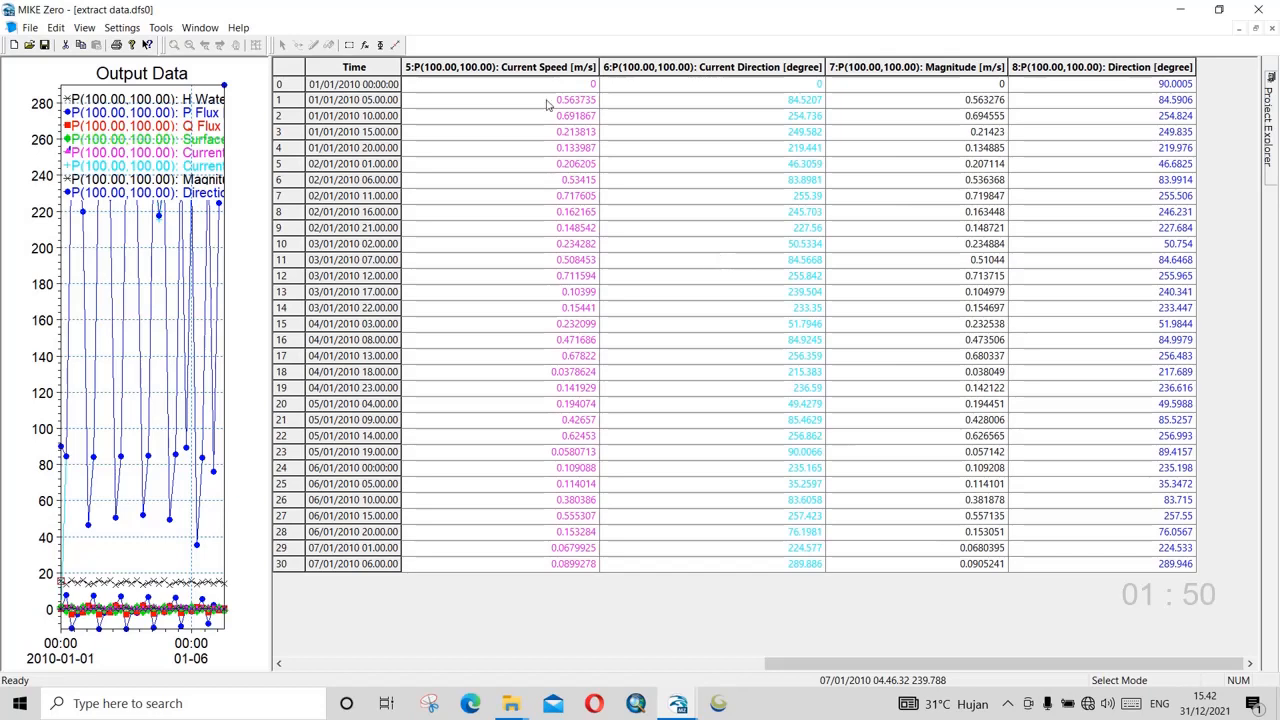
left_click_drag(598, 67, 481, 67)
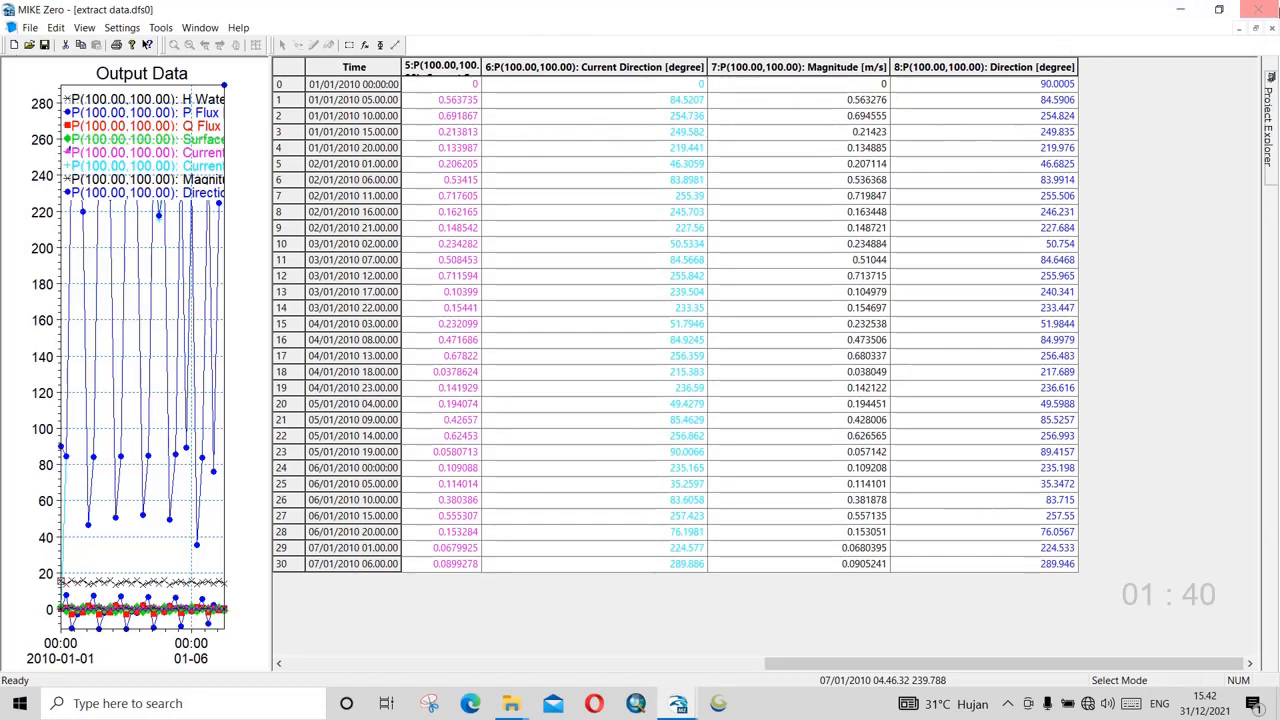
left_click(1272, 30)
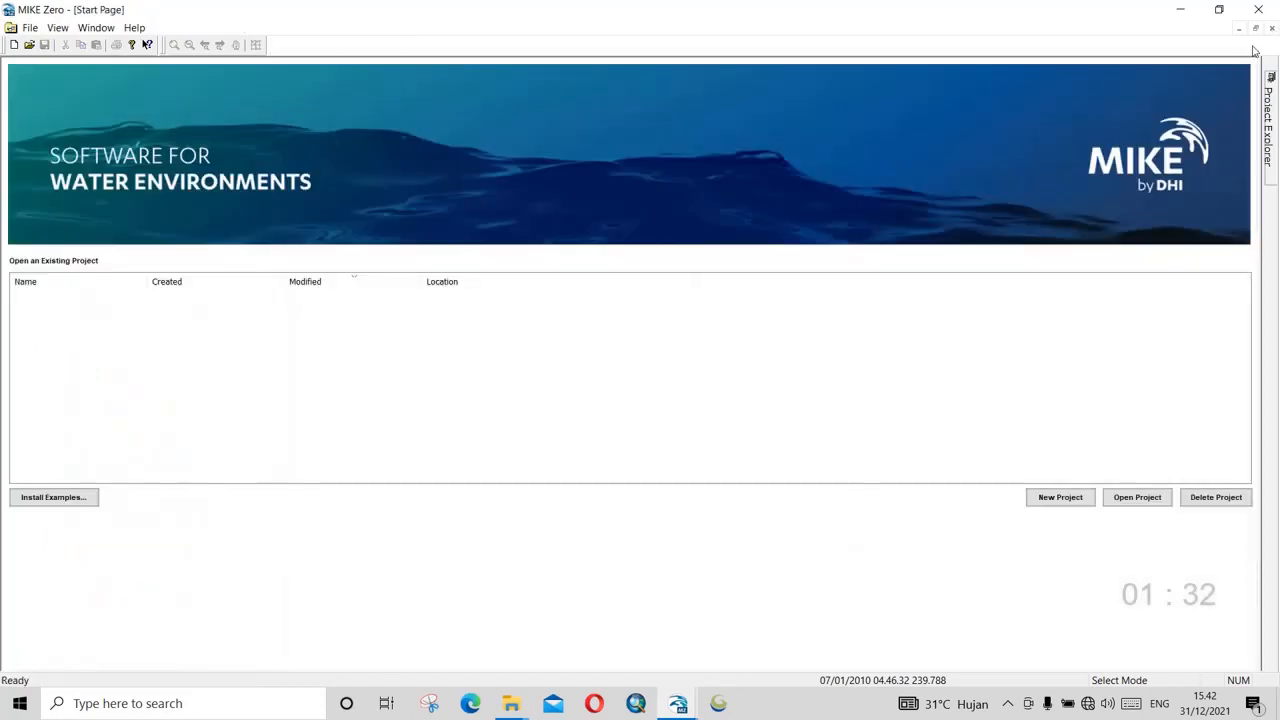
Switch back to the mzt3 toolbox window and open the saved Extrac Arus setup under Timeseries from 2D files
mouse_move(676, 706)
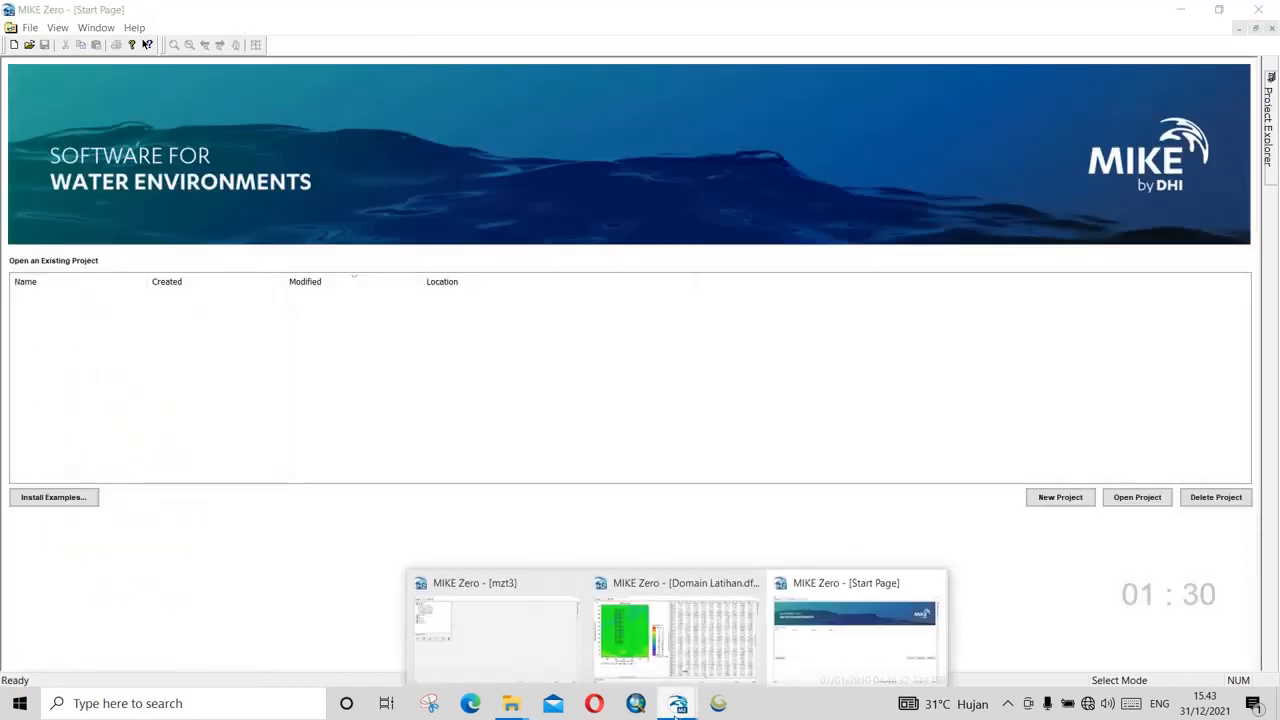
left_click(703, 665)
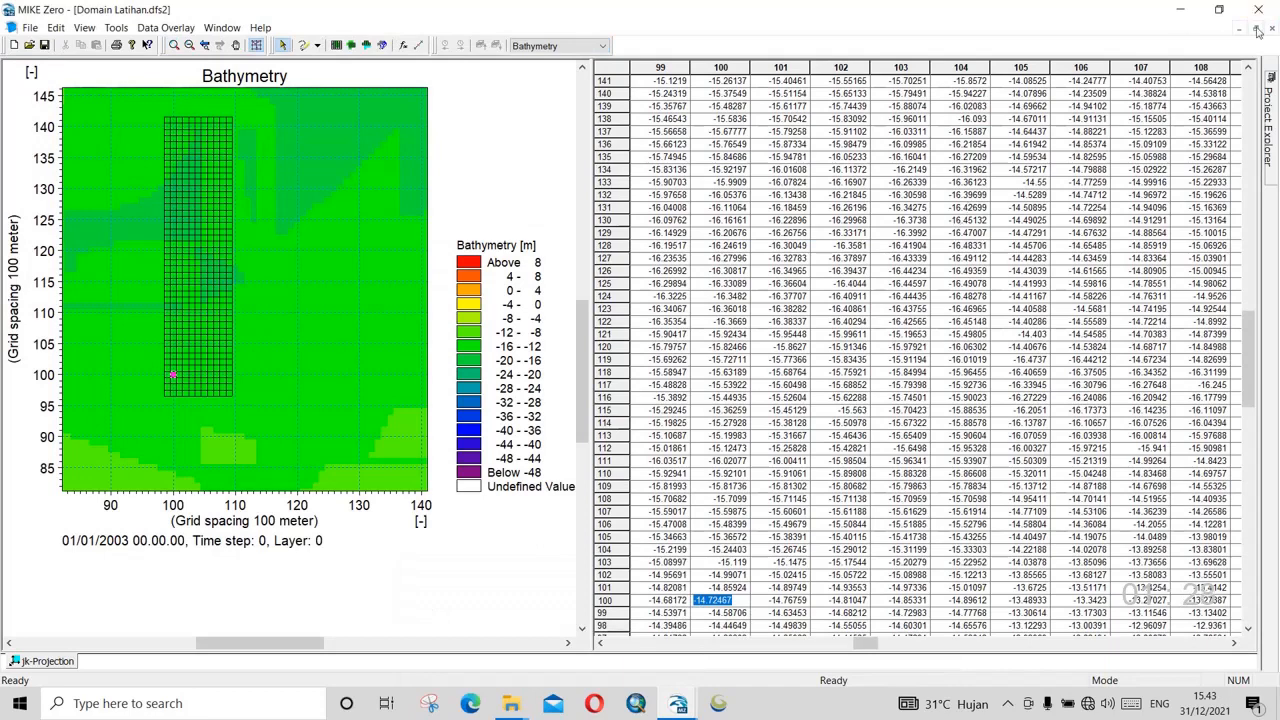
mouse_move(667, 703)
left_click(458, 666)
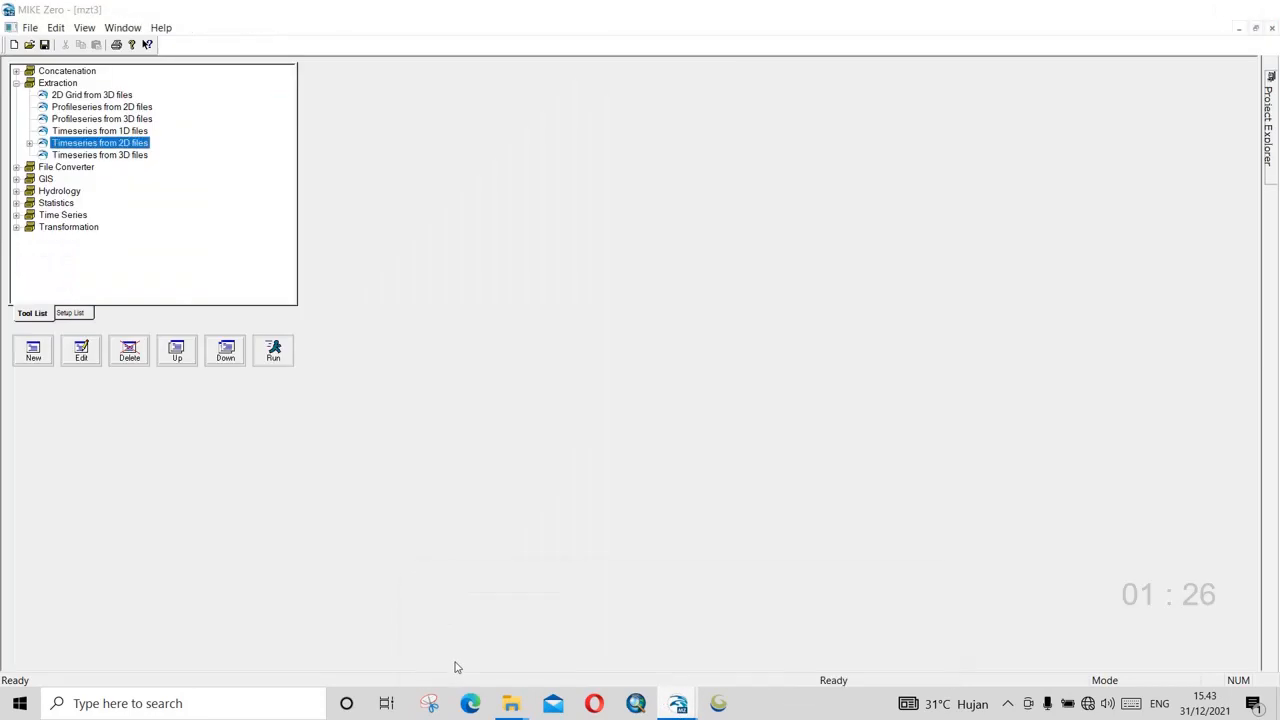
left_click(29, 147)
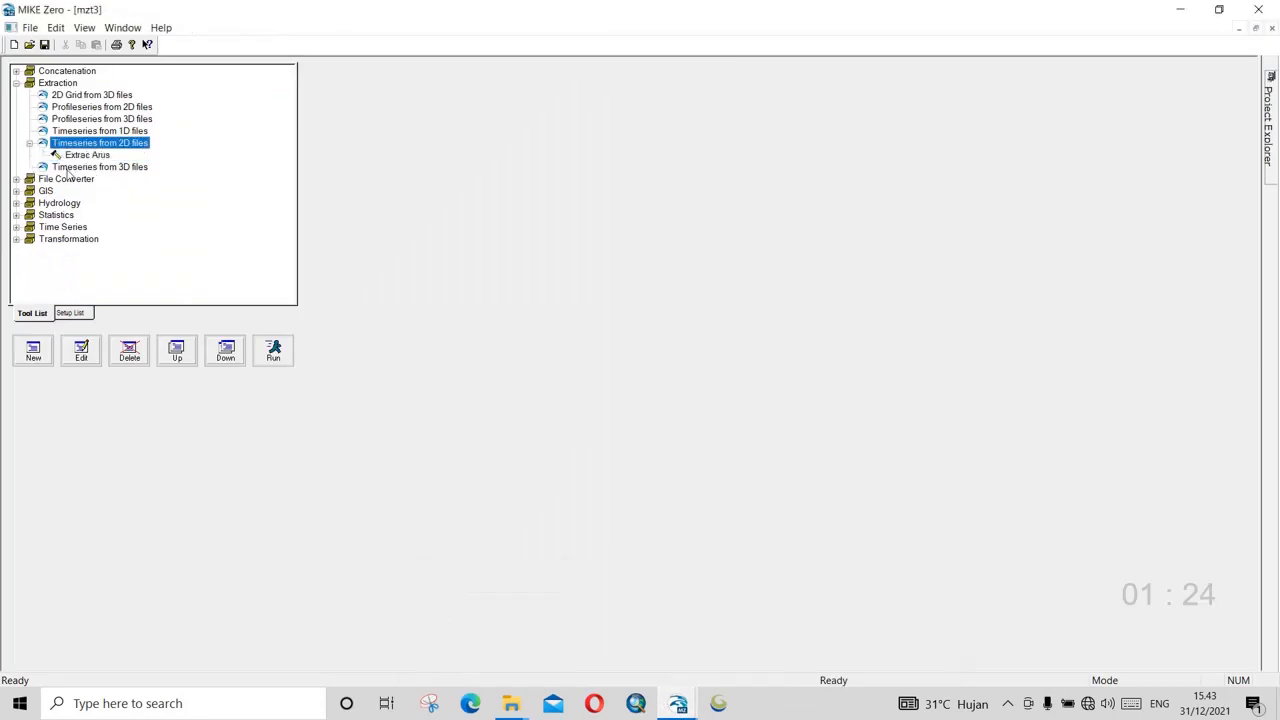
double_click(87, 155)
Go through the Extrac Arus setup pages to the status page, execute the extraction again, and dismiss the time series preview
left_click(680, 498)
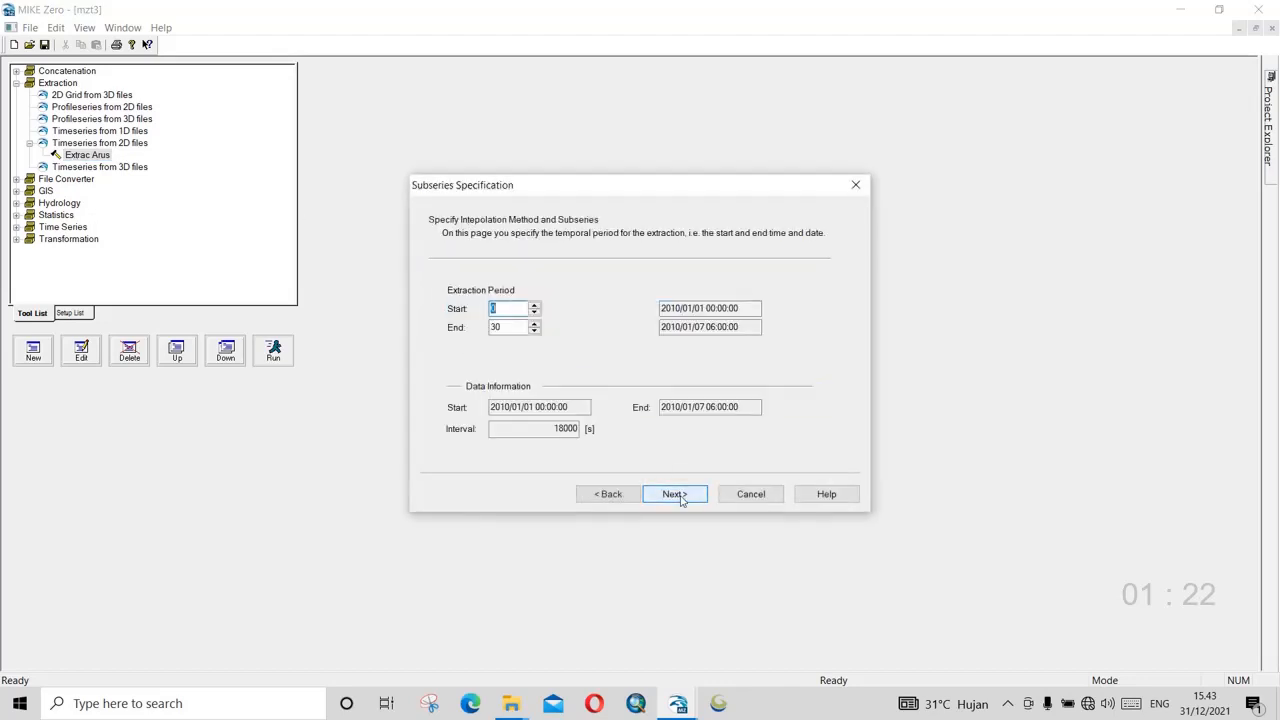
left_click(680, 498)
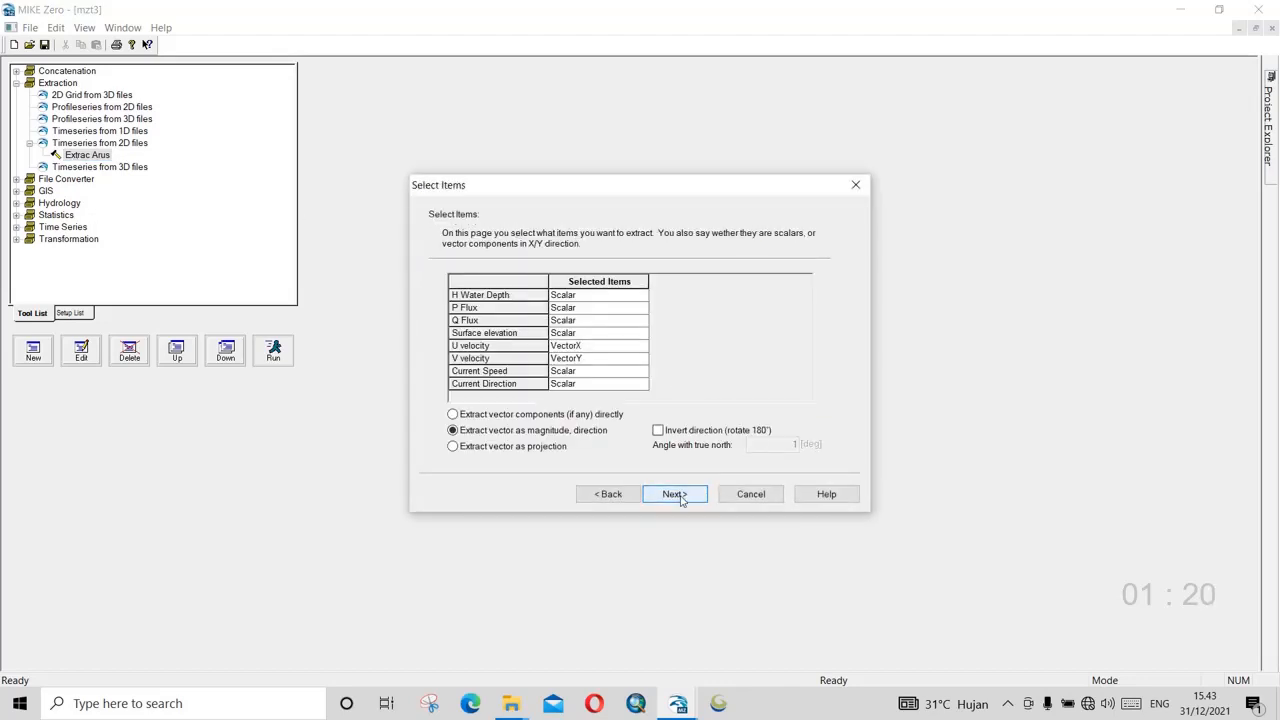
left_click(680, 498)
left_click(680, 498)
left_click(680, 498)
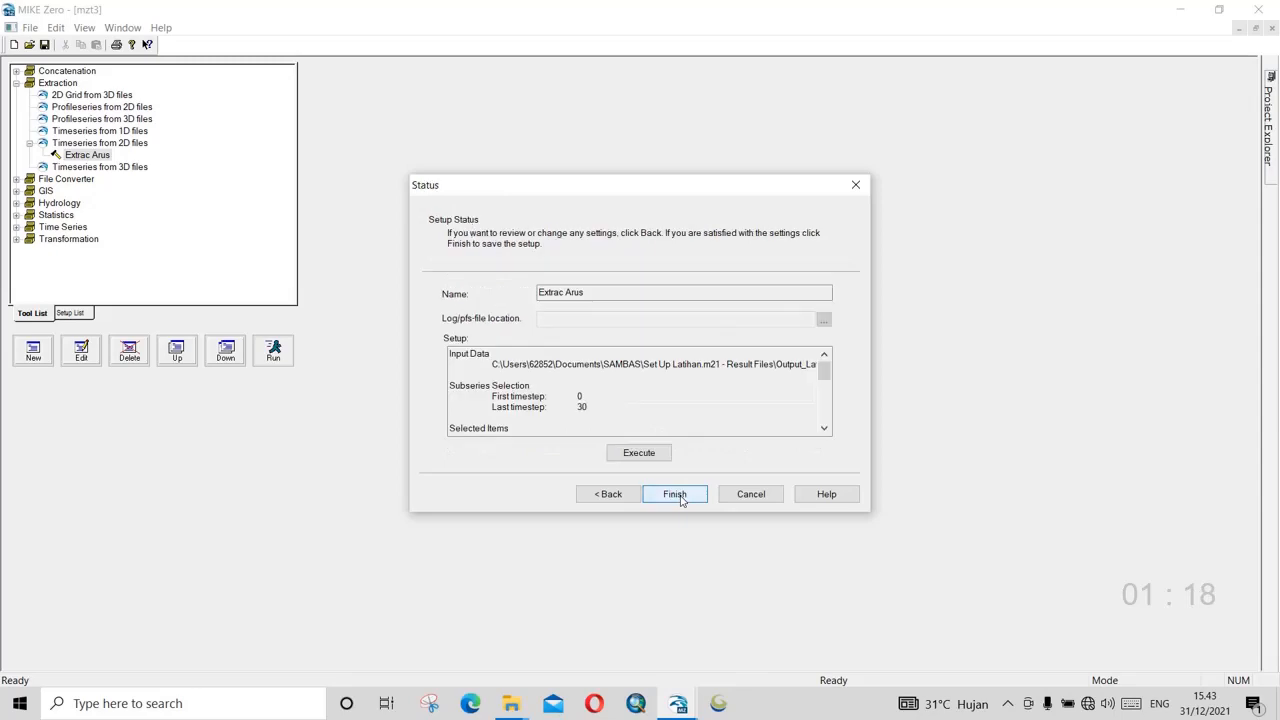
left_click(650, 453)
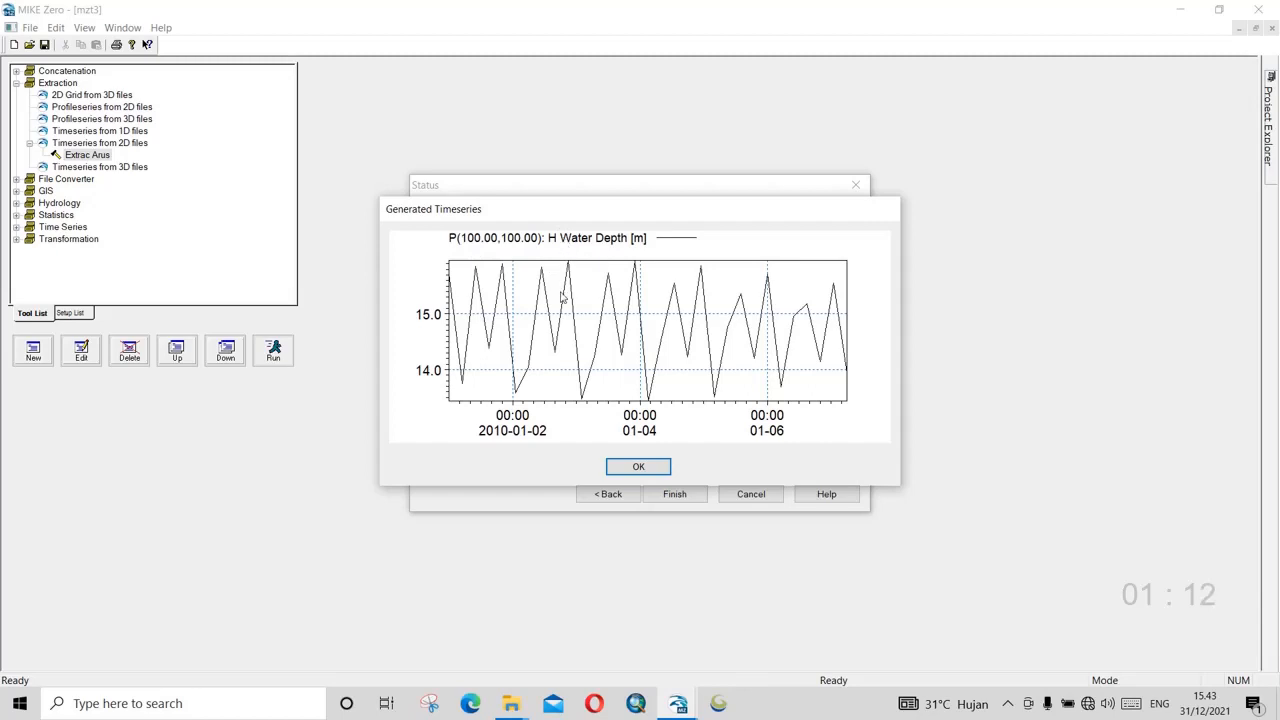
left_click(643, 466)
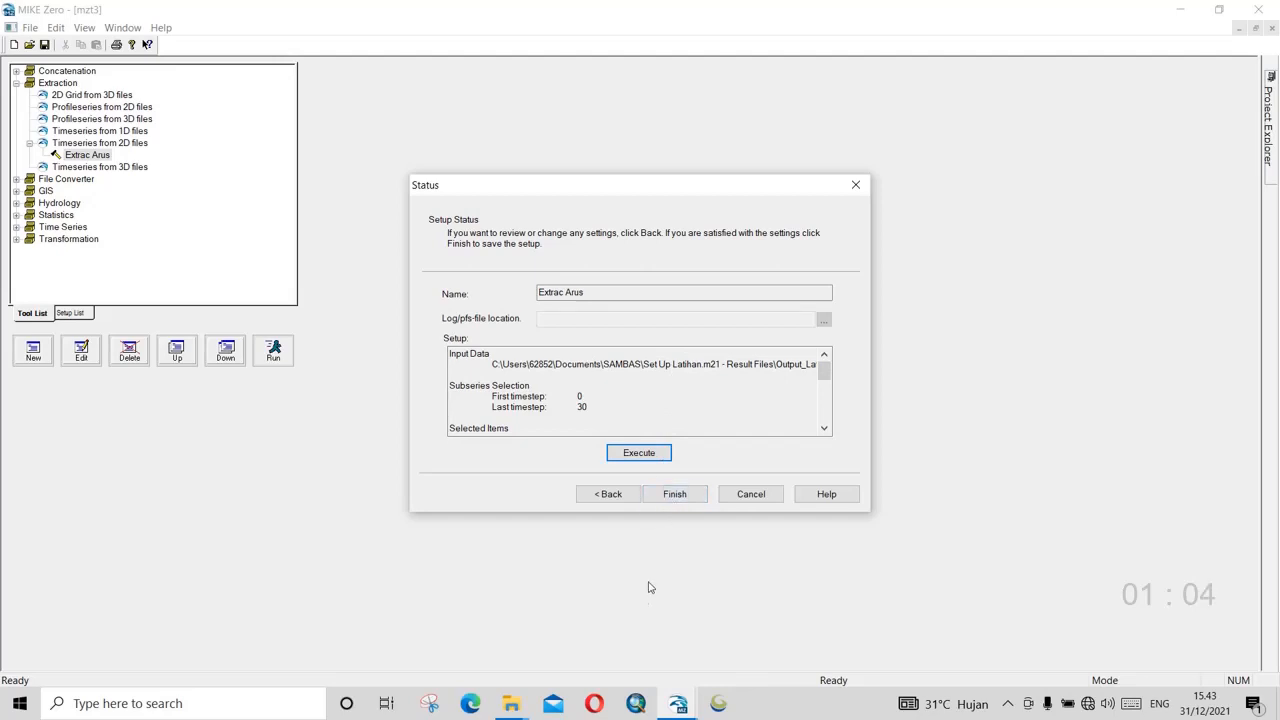
Switch to the Domain Latihan.dfs2 window and turn on the Geographical Net overlay on the bathymetry map
left_click(675, 705)
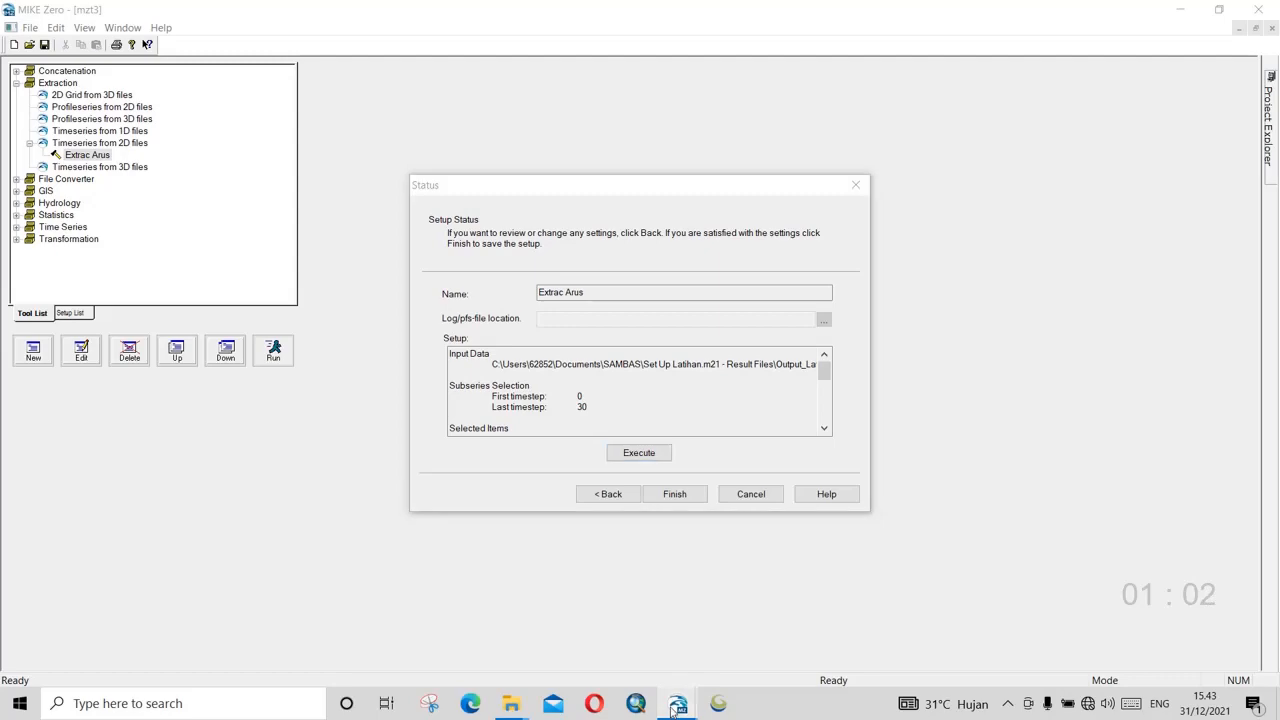
left_click(665, 662)
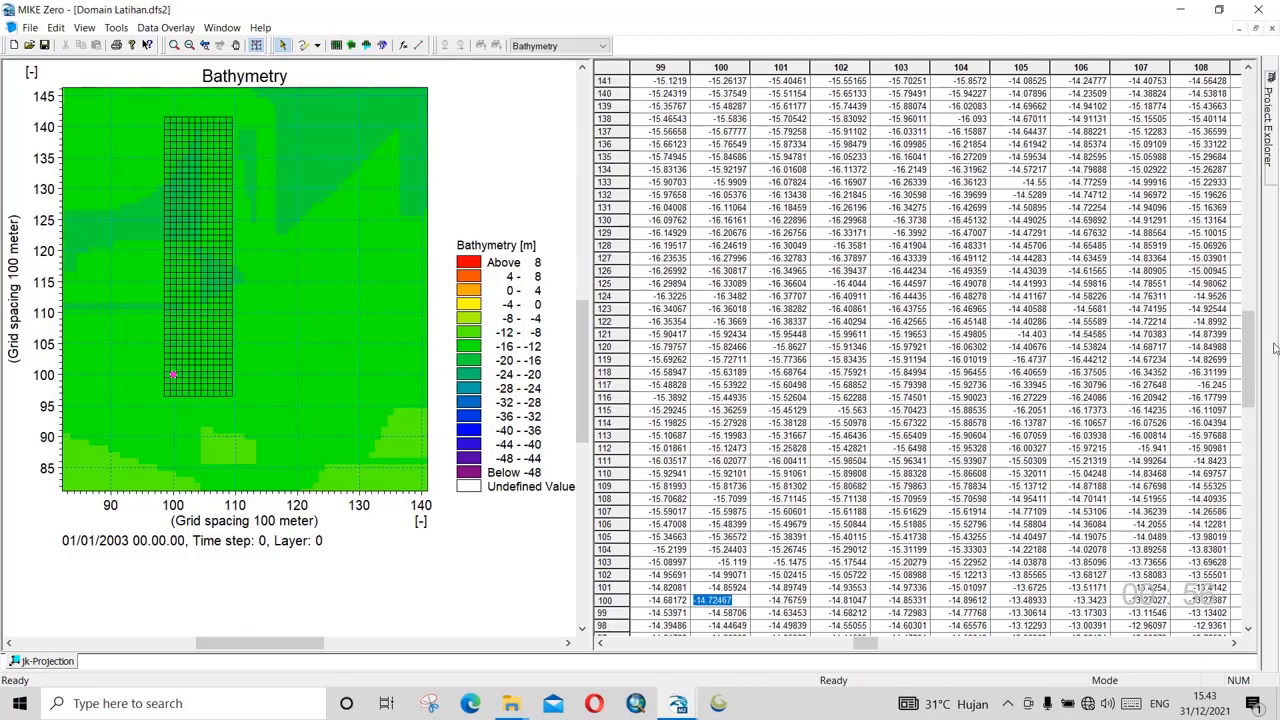
left_click_drag(1248, 345, 1252, 476)
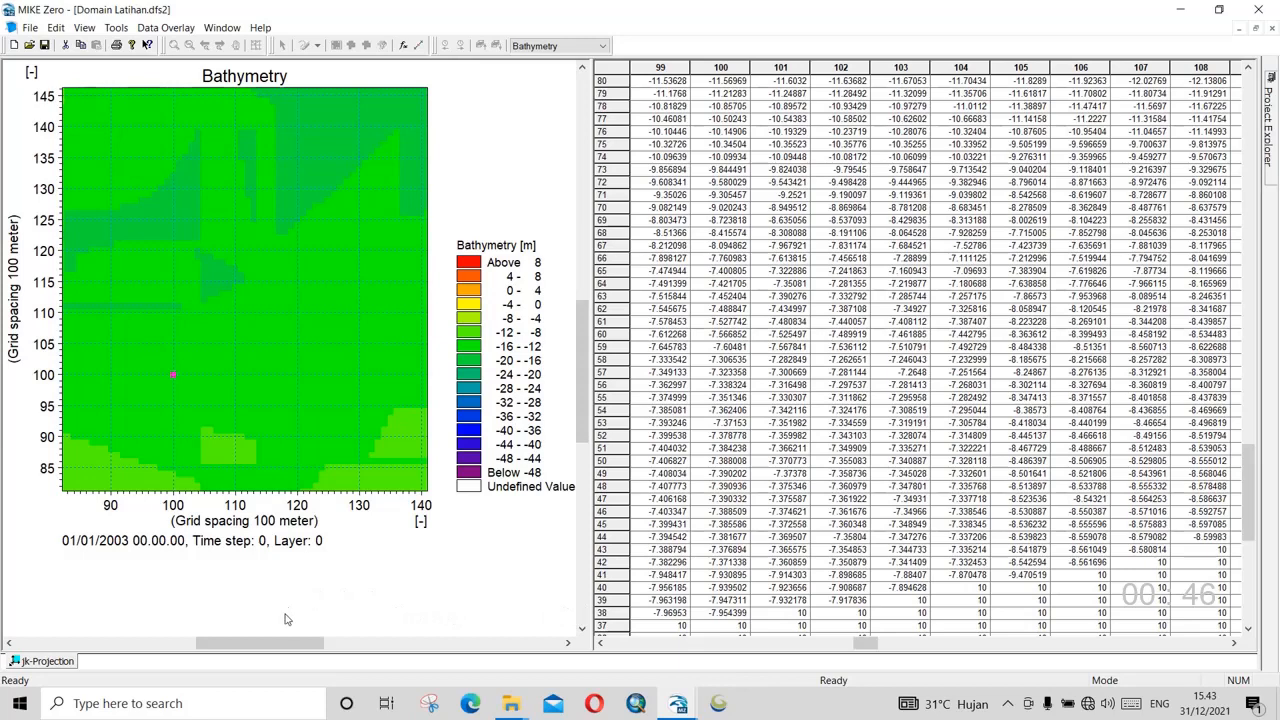
mouse_move(279, 640)
left_mouse_down()
mouse_move(240, 650)
mouse_move(302, 648)
left_mouse_up()
left_click(172, 30)
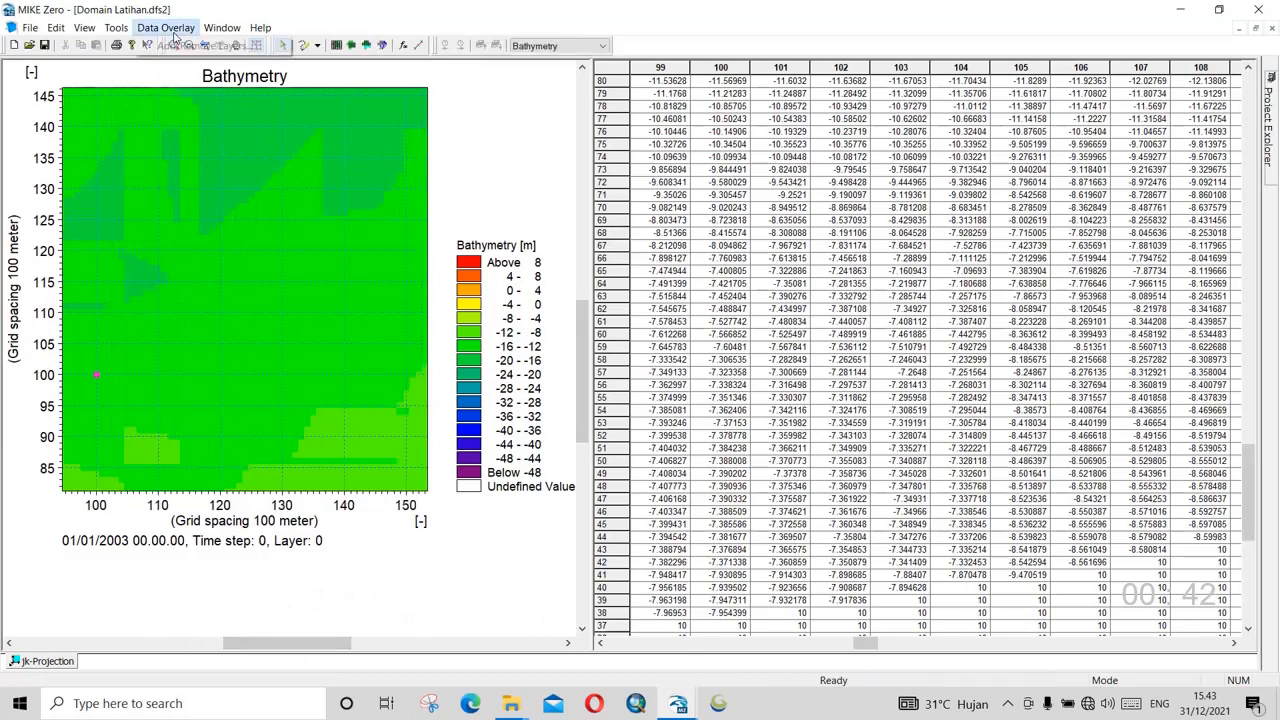
mouse_move(112, 32)
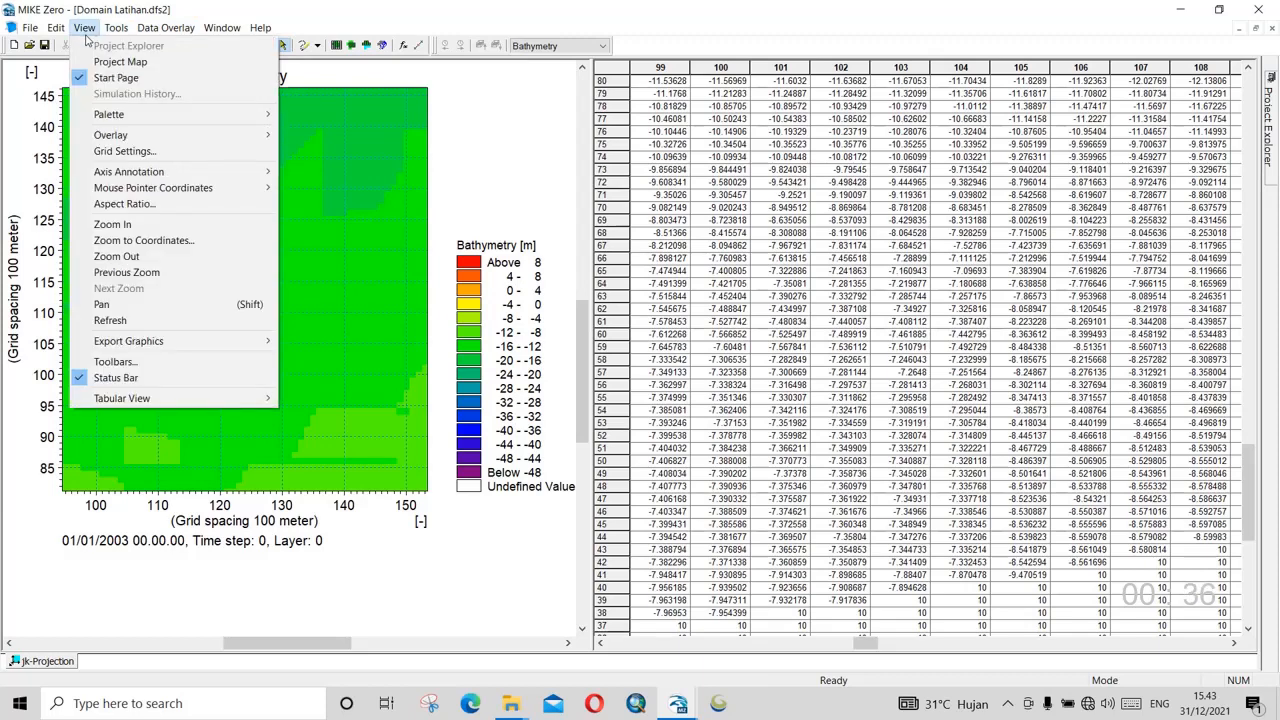
mouse_move(228, 141)
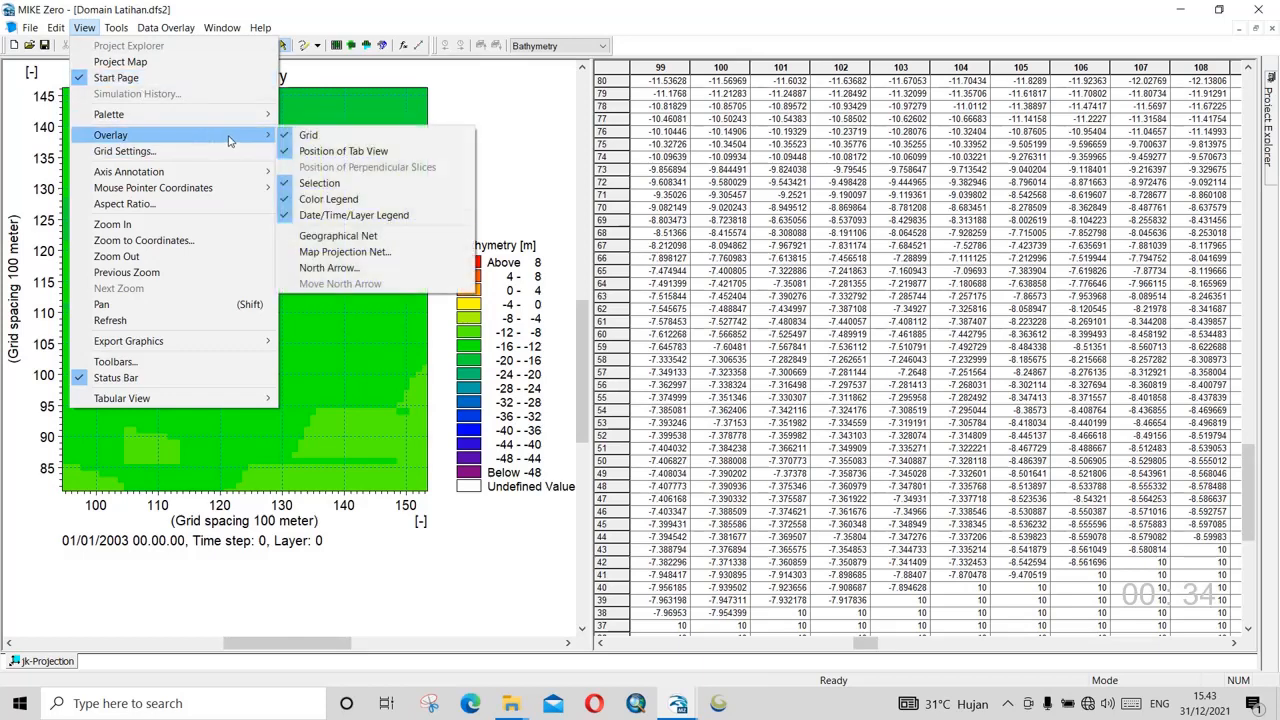
left_click(309, 235)
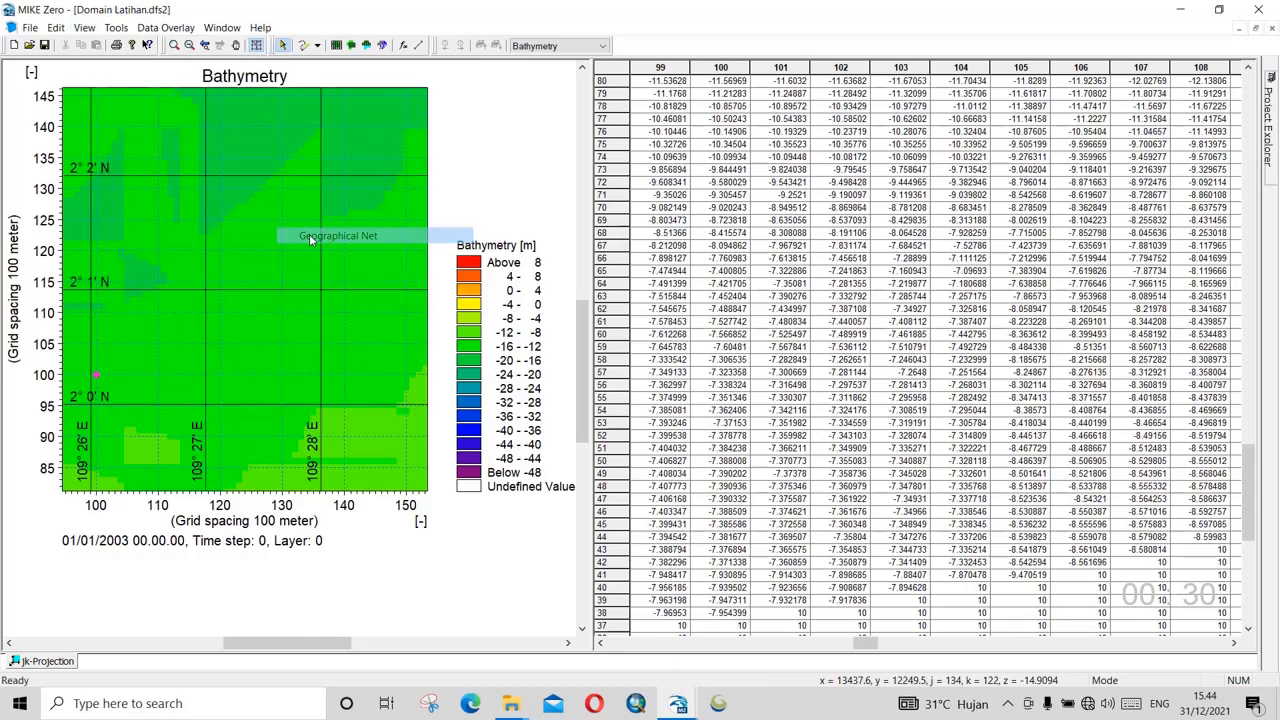
left_click(84, 27)
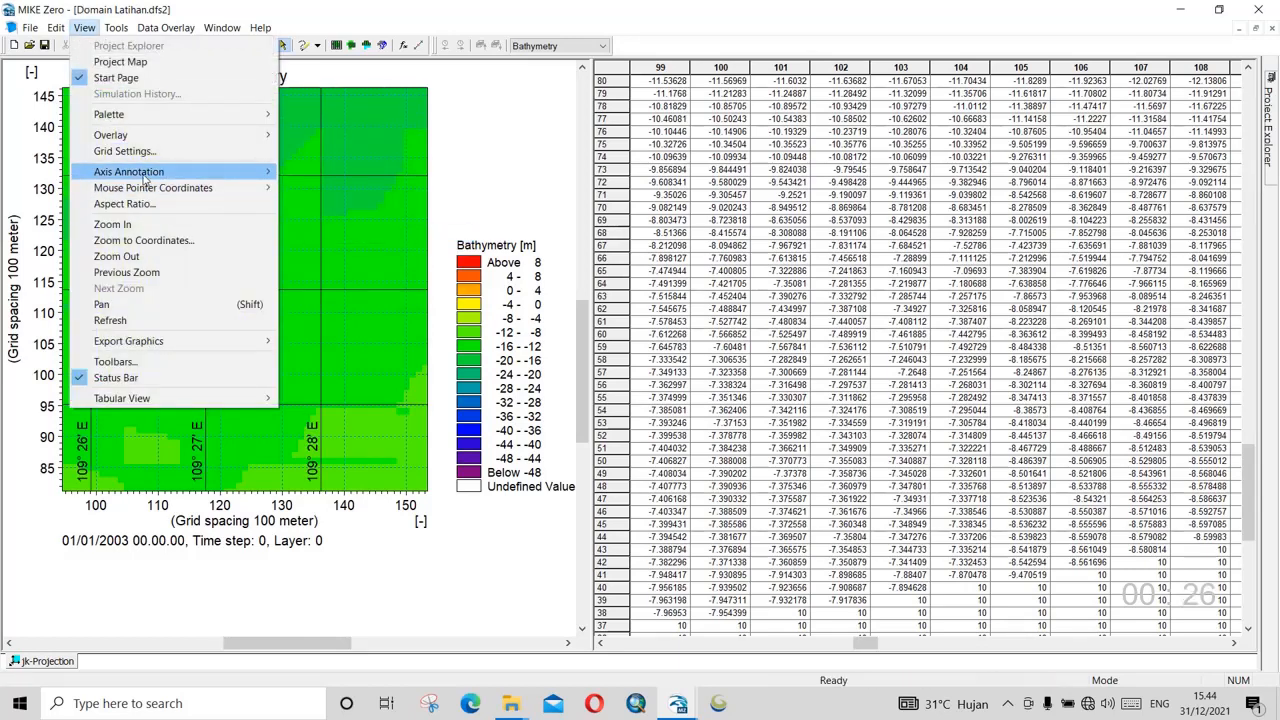
mouse_move(150, 174)
mouse_move(158, 144)
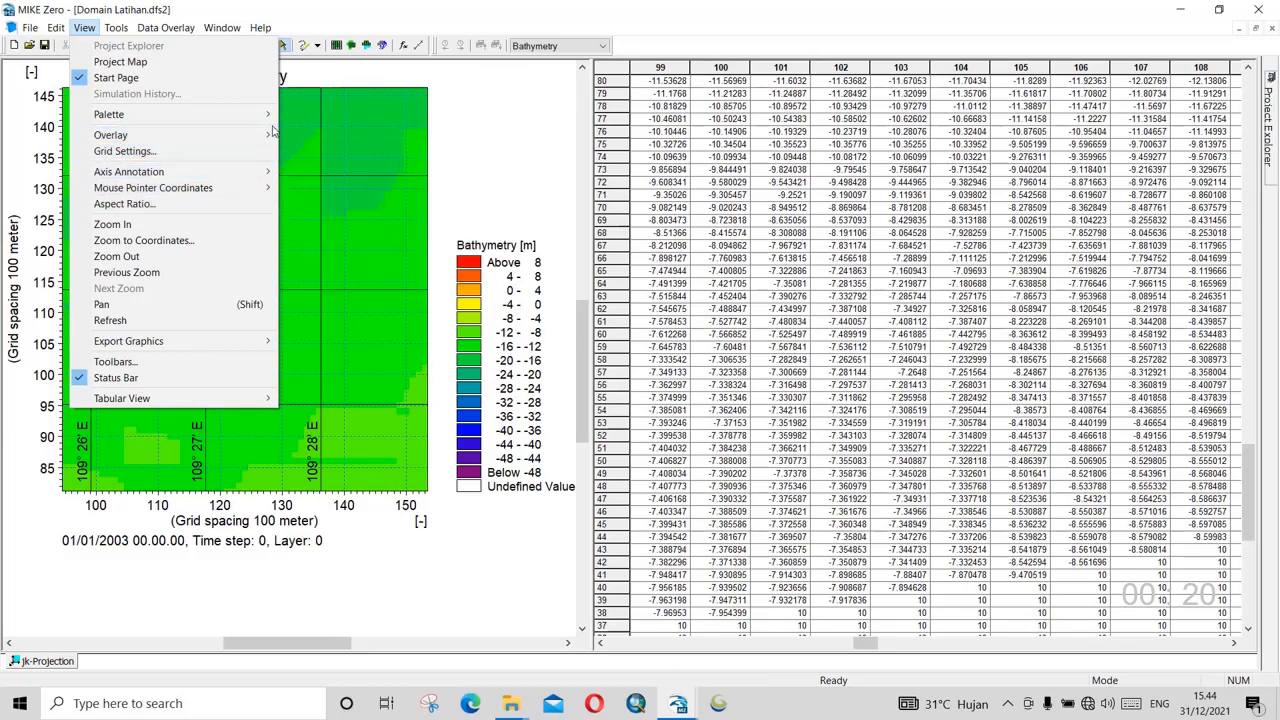
mouse_move(272, 134)
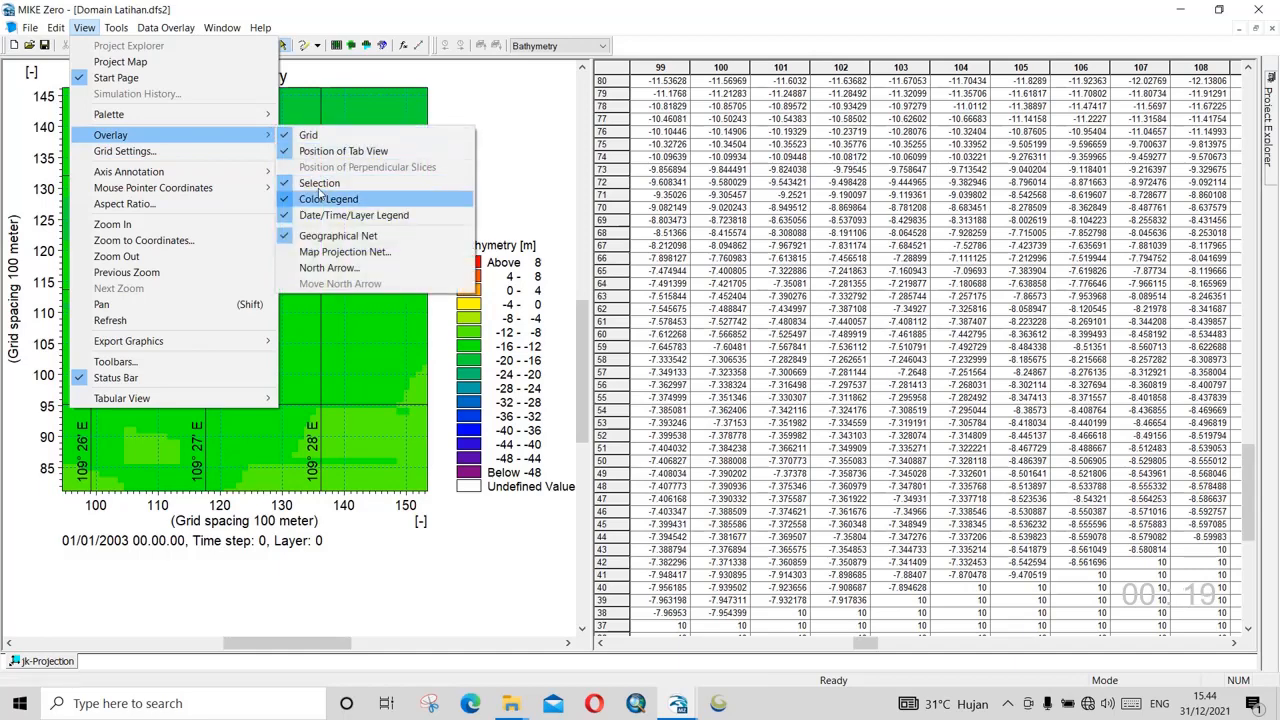
Switch back to the Extrac Arus setup status in the mzt3 toolbox window
left_click(678, 703)
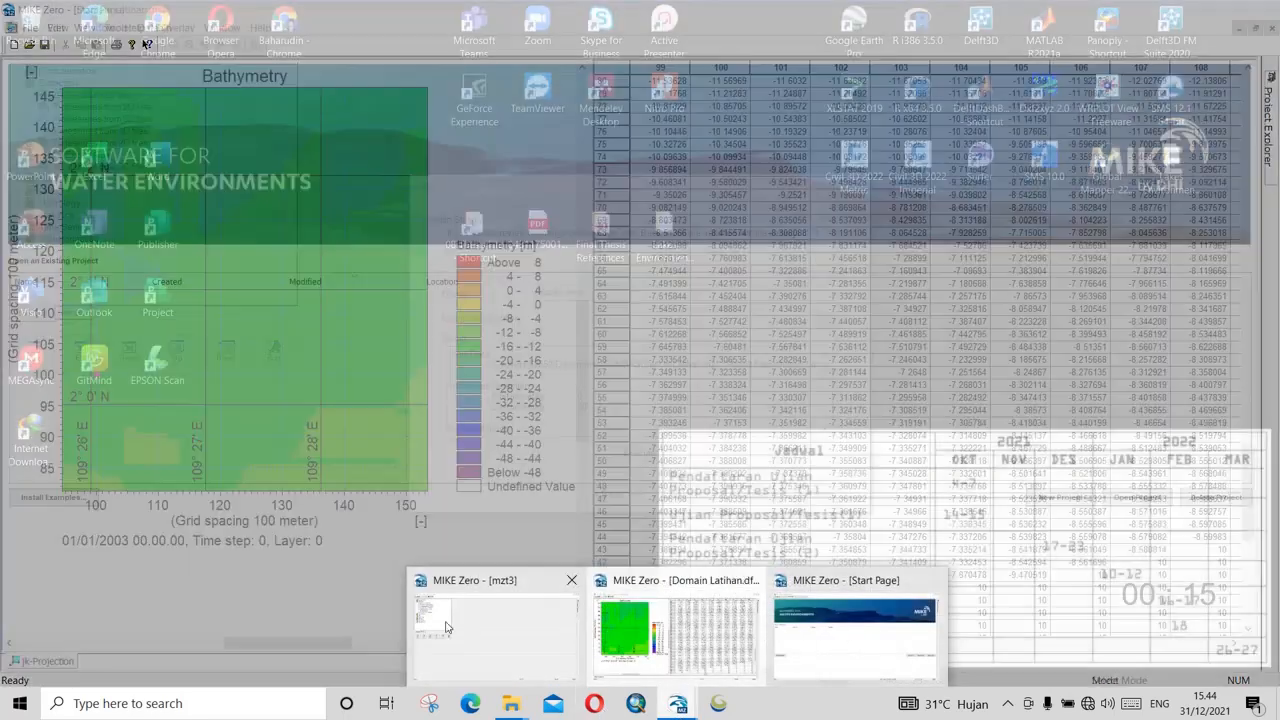
left_click(448, 629)
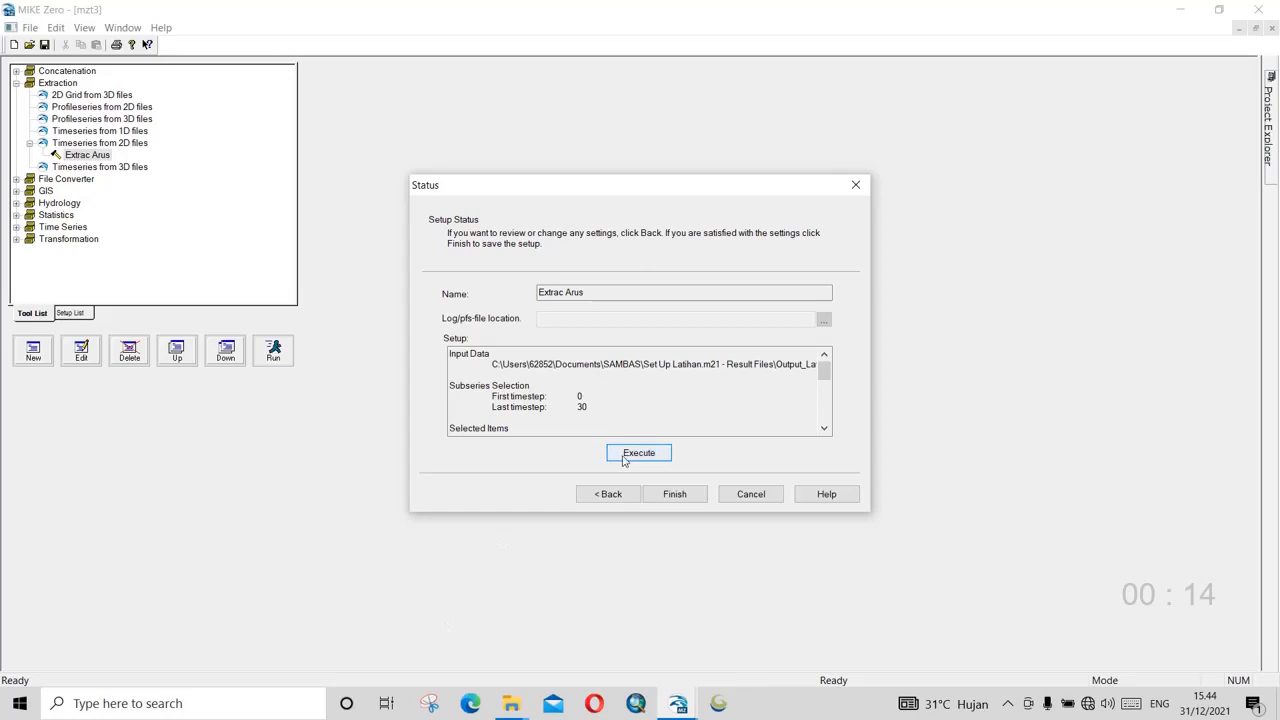